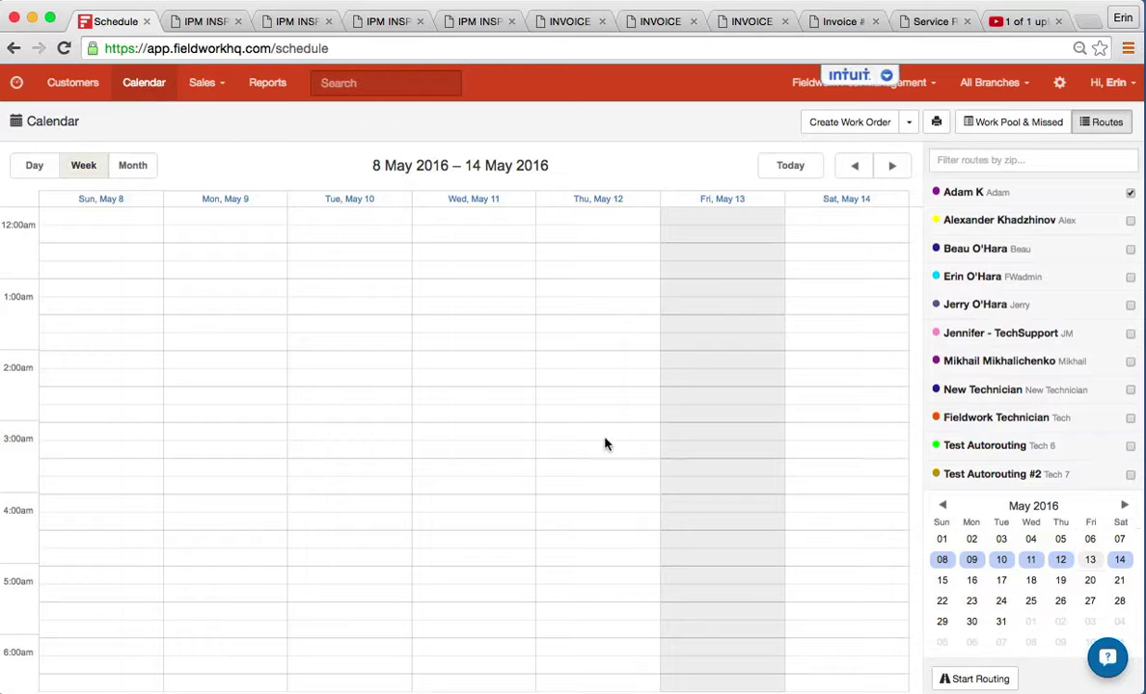
Show the FWadmin route on the week calendar and find Friday's 2:18pm appointment
{"action": "scroll", "coordinate": [728, 519], "scroll_direction": "down", "scroll_amount": 10}
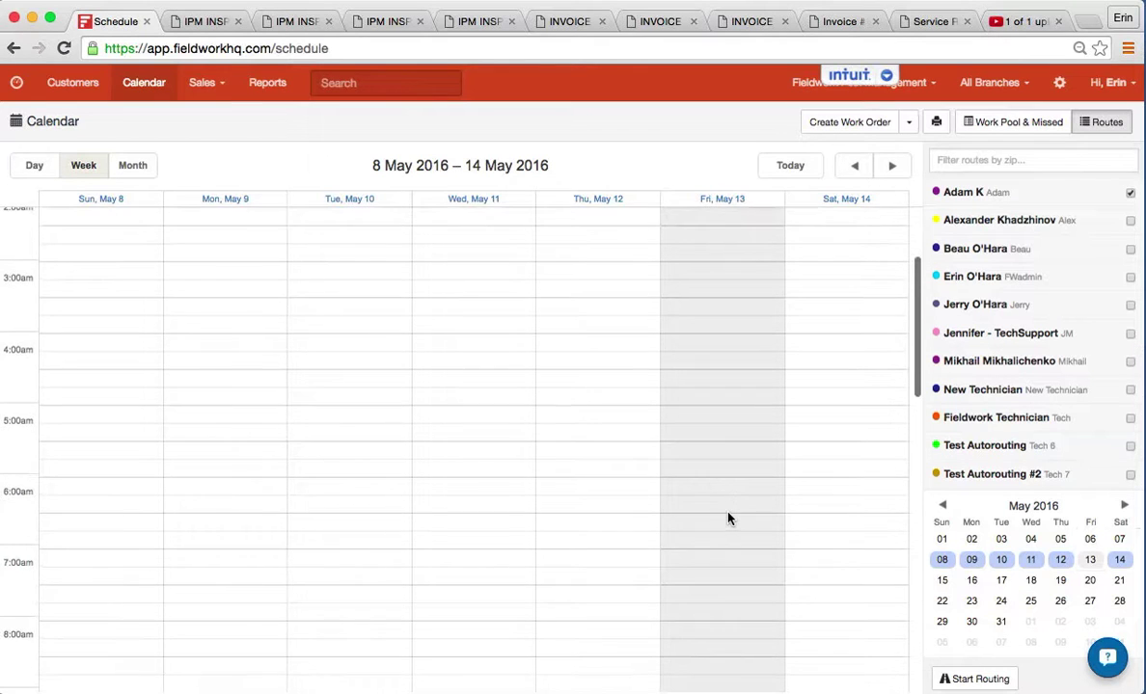
{"action": "scroll", "coordinate": [729, 519], "scroll_direction": "down", "scroll_amount": 4}
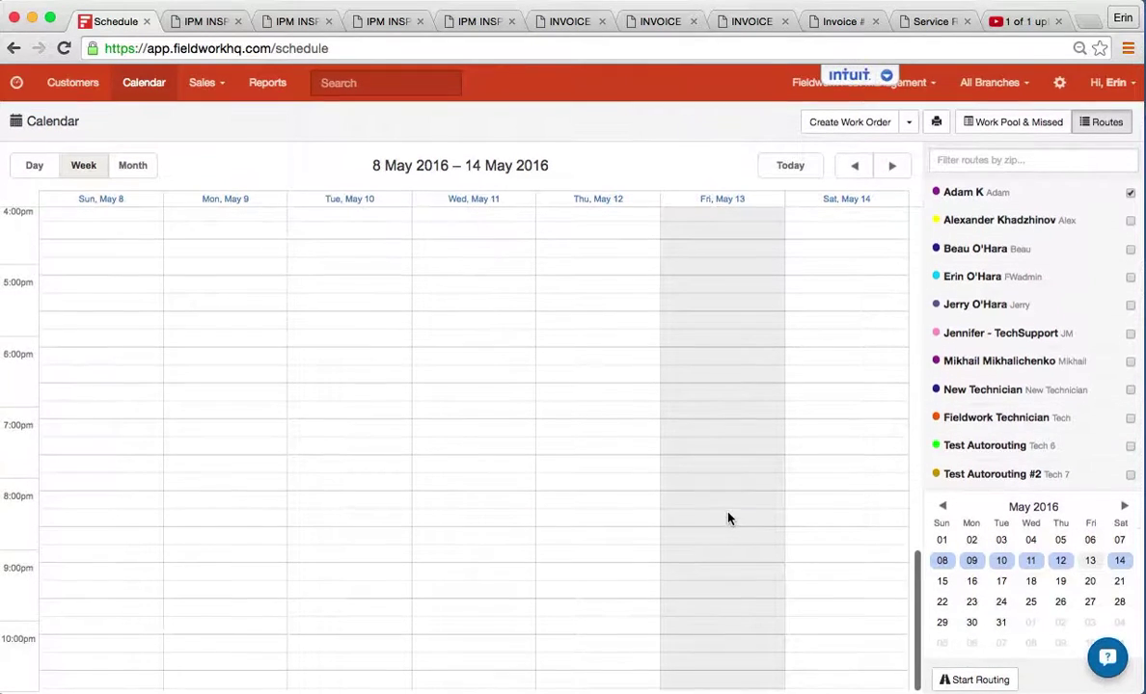
{"action": "left_click", "coordinate": [1131, 278]}
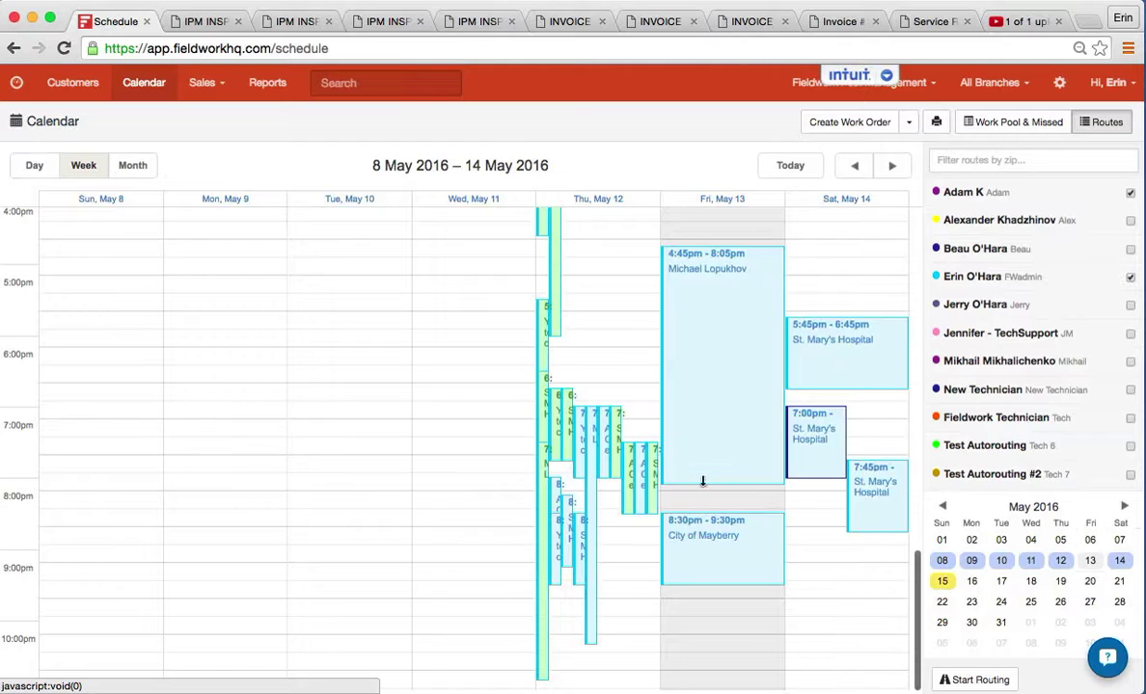
{"action": "scroll", "coordinate": [696, 482], "scroll_direction": "up", "scroll_amount": 2}
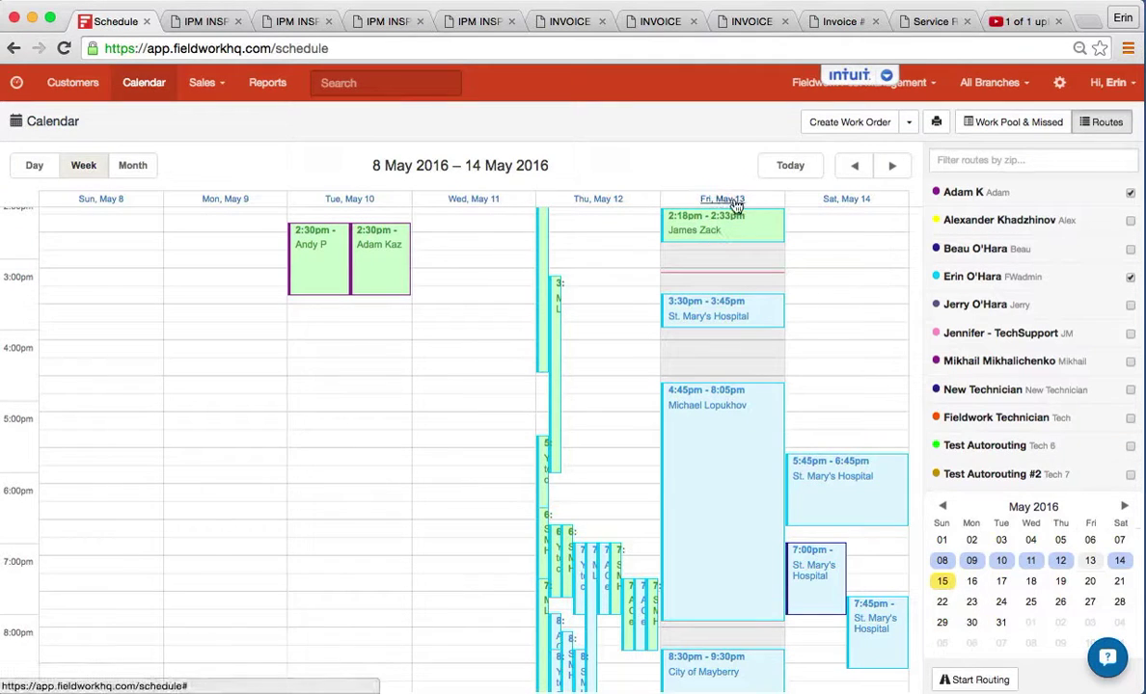
{"action": "scroll", "coordinate": [719, 414], "scroll_direction": "up", "scroll_amount": 2}
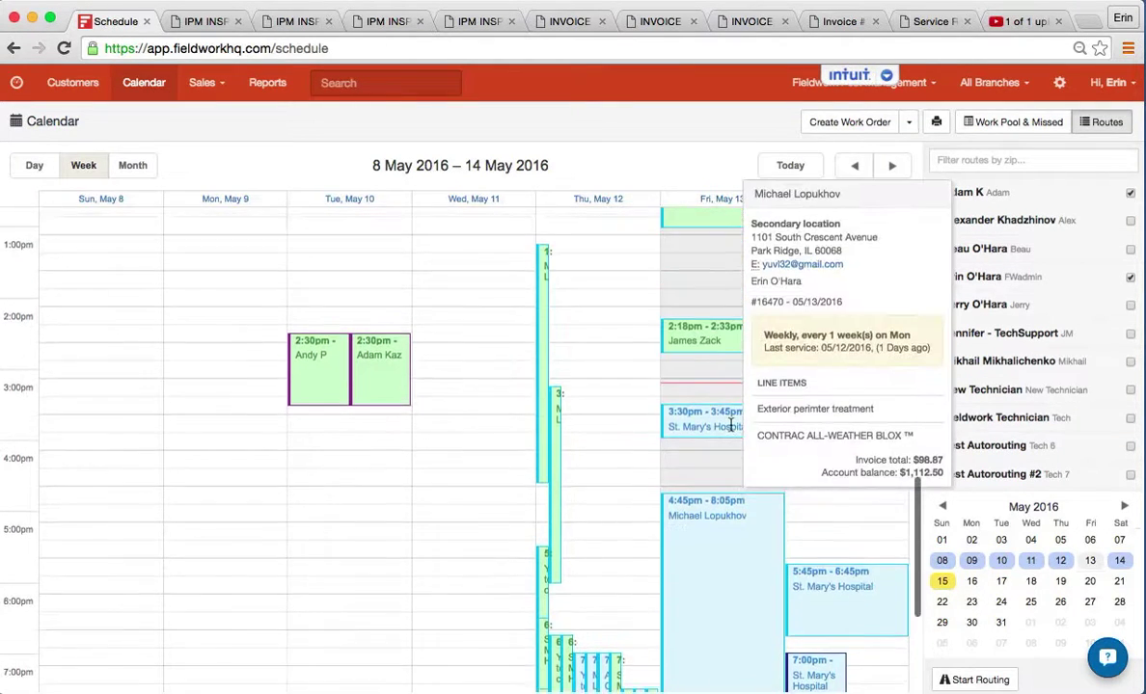
View the invoice for Friday's 2:18pm appointment, close it, and open the invoice for the first Tuesday 2:30pm appointment
{"action": "left_click", "coordinate": [686, 341]}
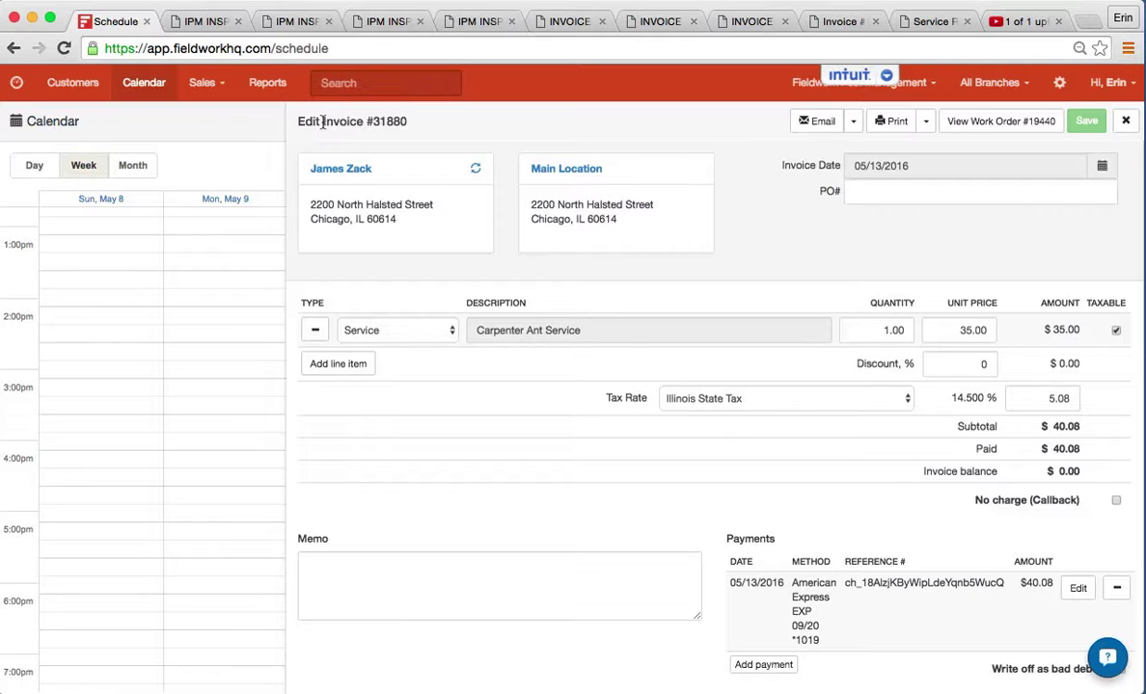
{"action": "left_click", "coordinate": [1125, 121]}
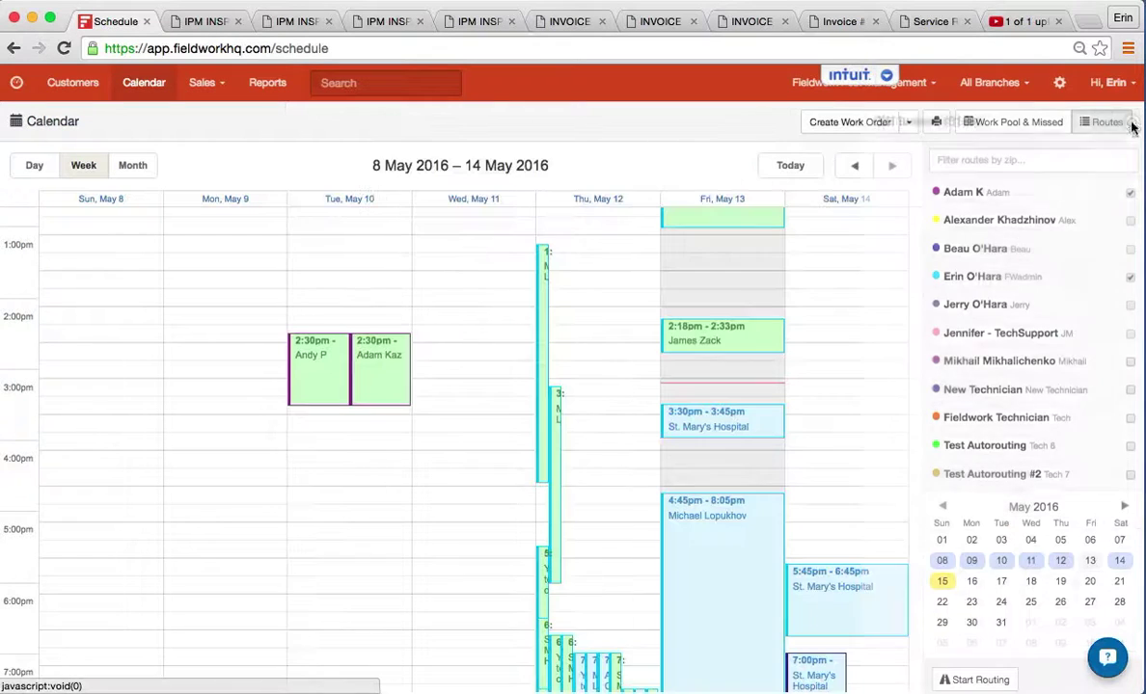
{"action": "left_click", "coordinate": [323, 377]}
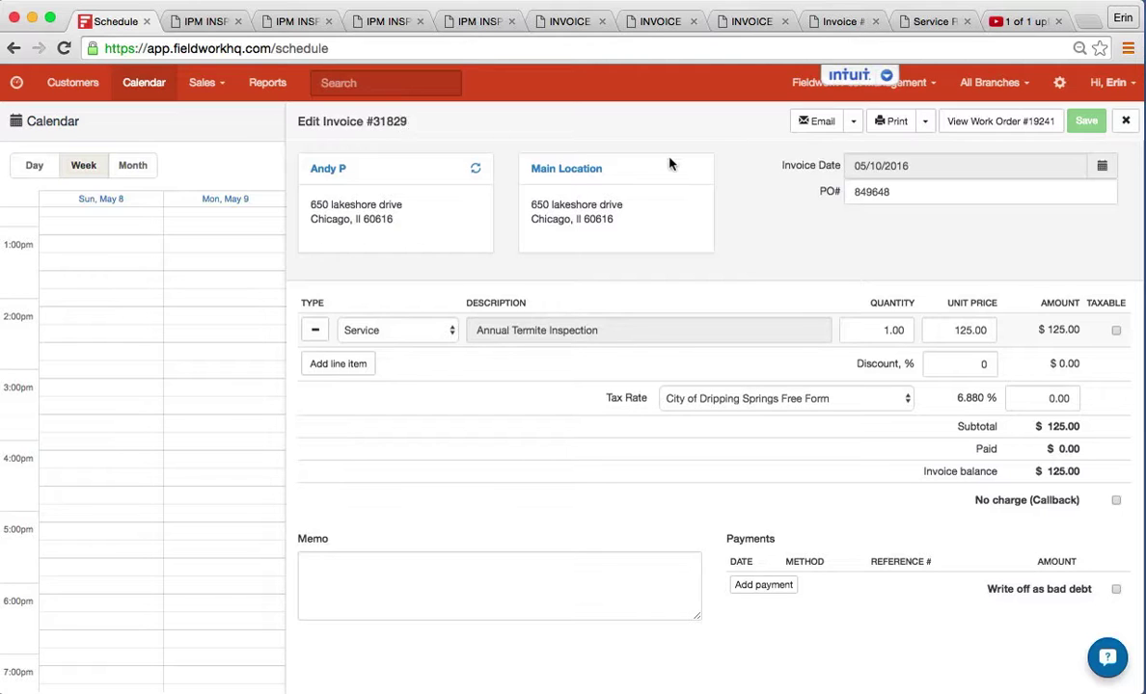
Open the invoice's work order and review its Photos, PDF Forms, Devices, Material usage and Notes sections
{"action": "left_click", "coordinate": [1003, 123]}
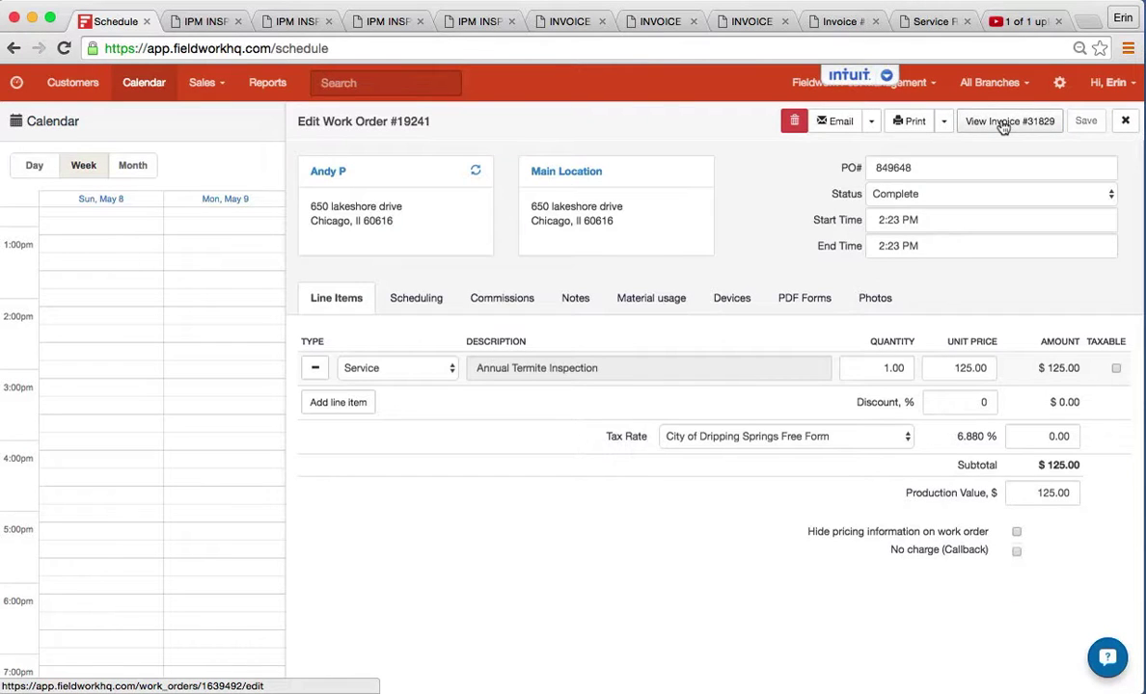
{"action": "left_click", "coordinate": [873, 303]}
{"action": "left_click", "coordinate": [803, 301]}
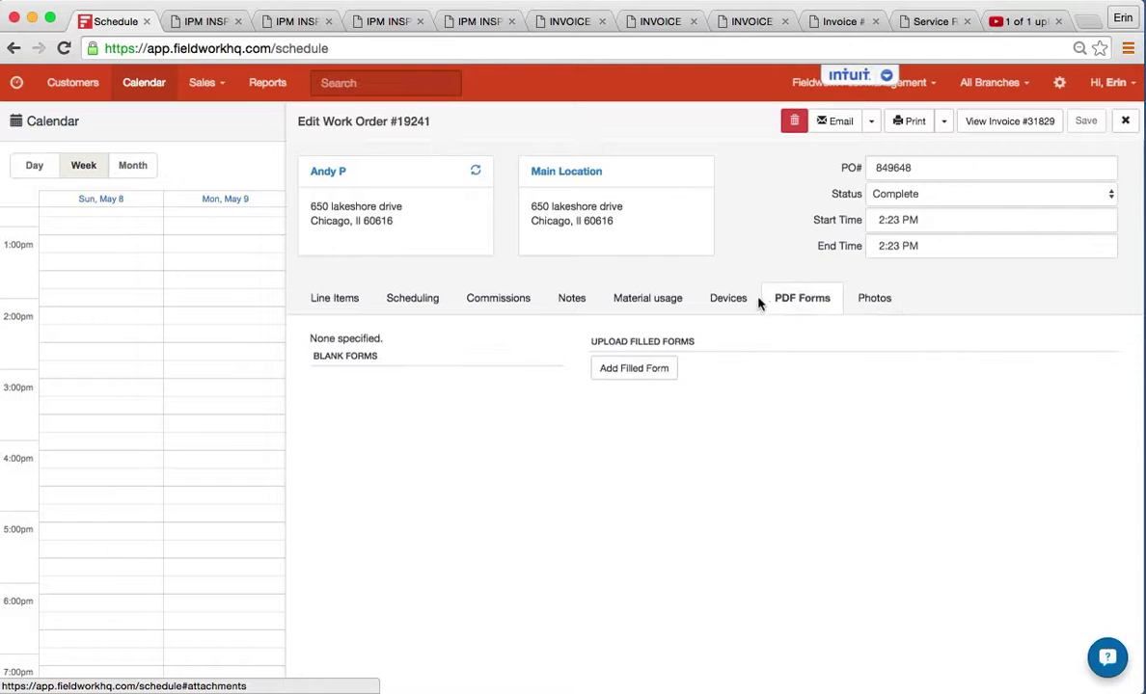
{"action": "left_click", "coordinate": [729, 301]}
{"action": "left_click", "coordinate": [647, 303]}
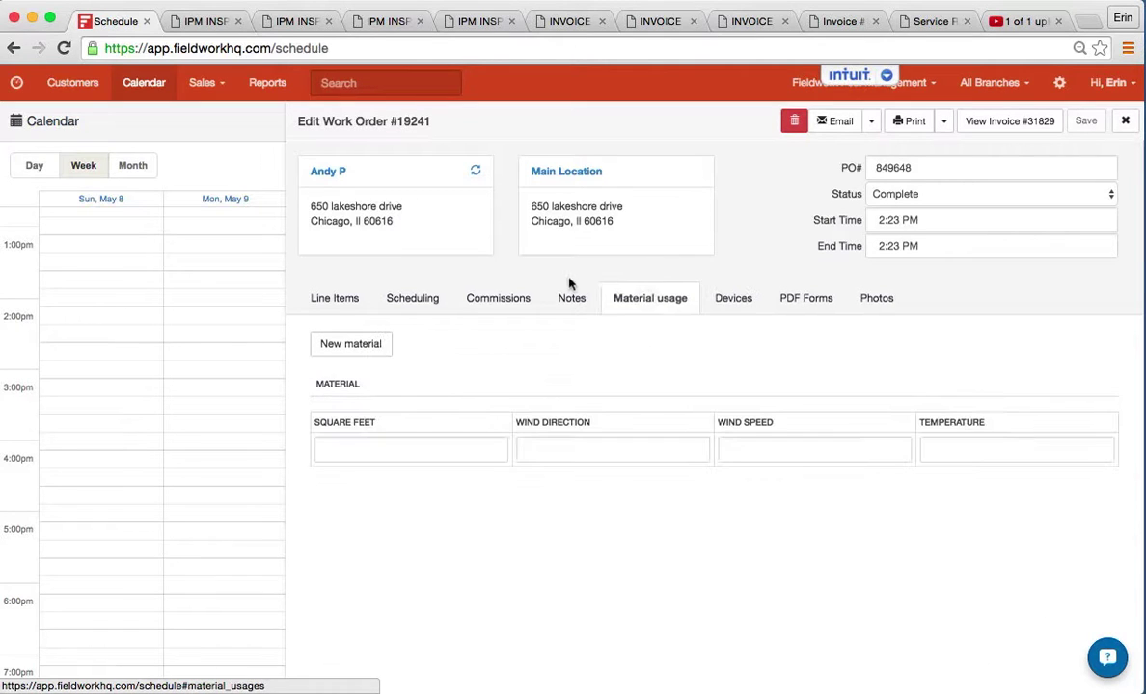
{"action": "left_click", "coordinate": [570, 303]}
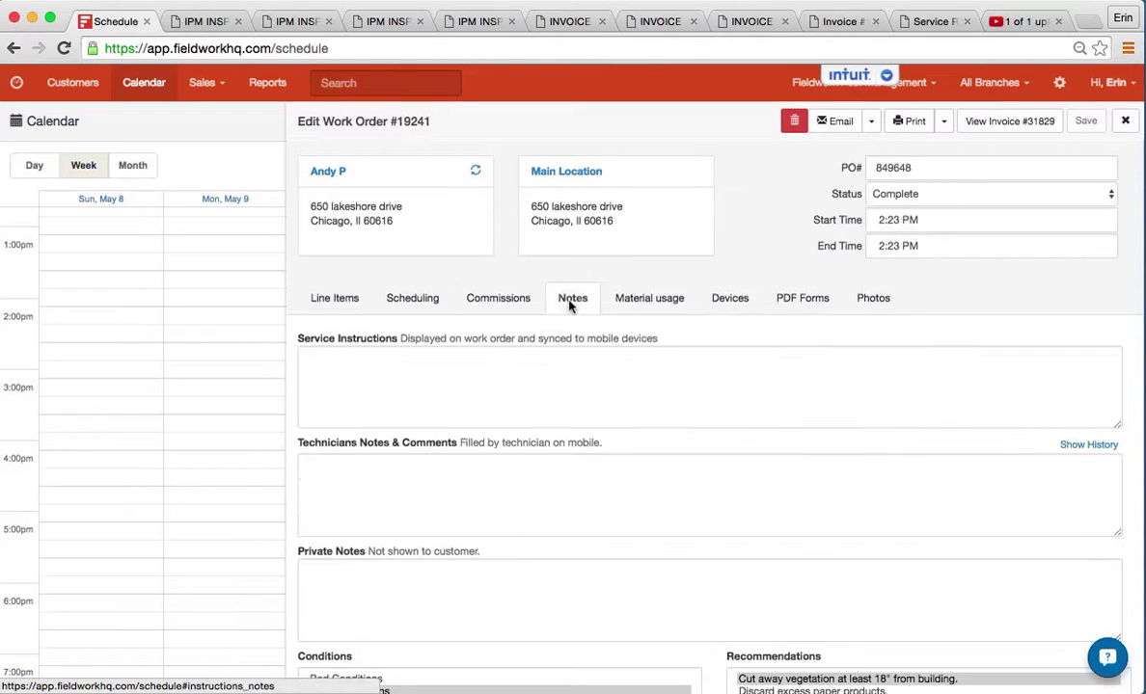
Return to the invoice and examine its print templates, and do the same for the linked work order
{"action": "left_click", "coordinate": [991, 130]}
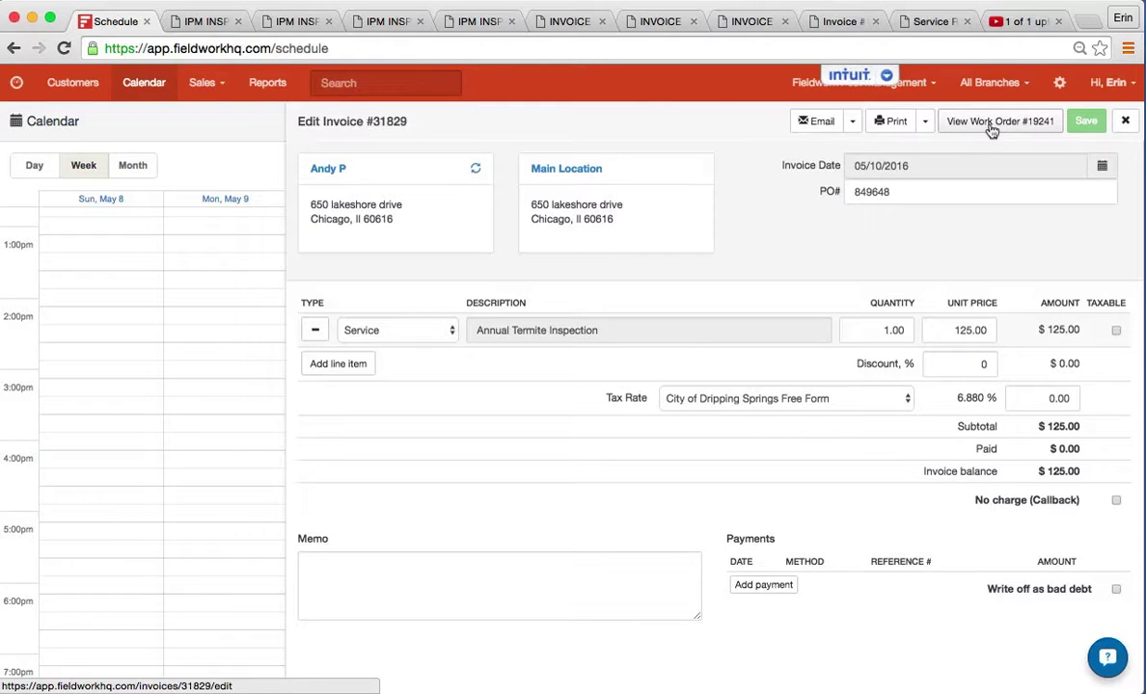
{"action": "left_click", "coordinate": [929, 127]}
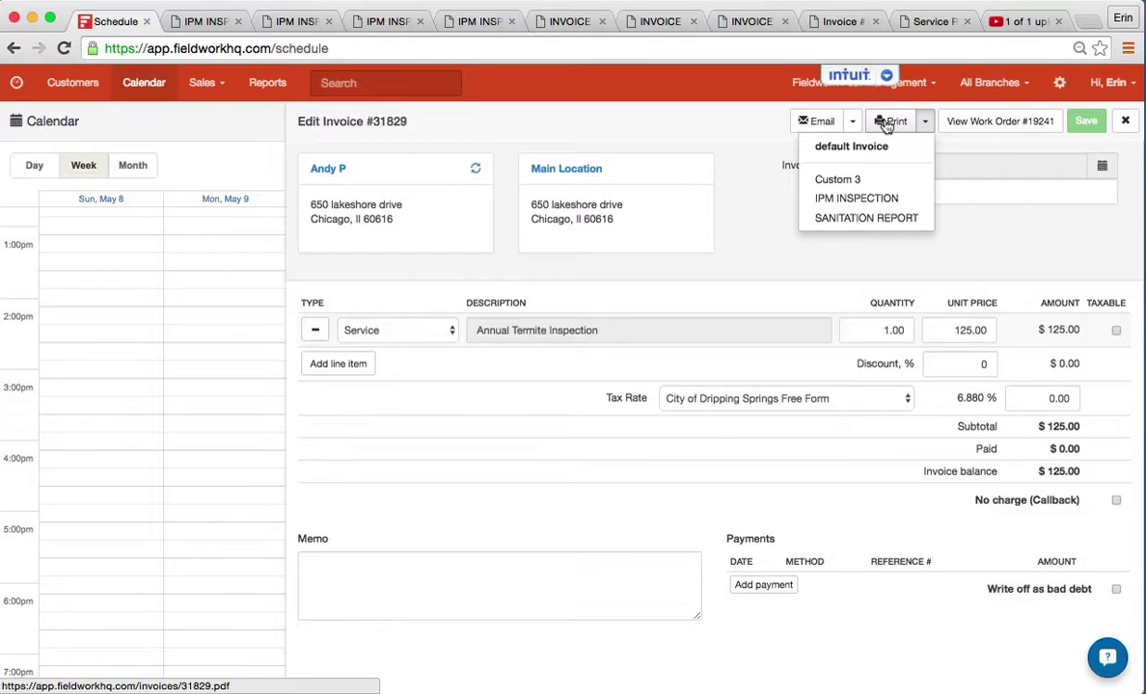
{"action": "left_click", "coordinate": [987, 130]}
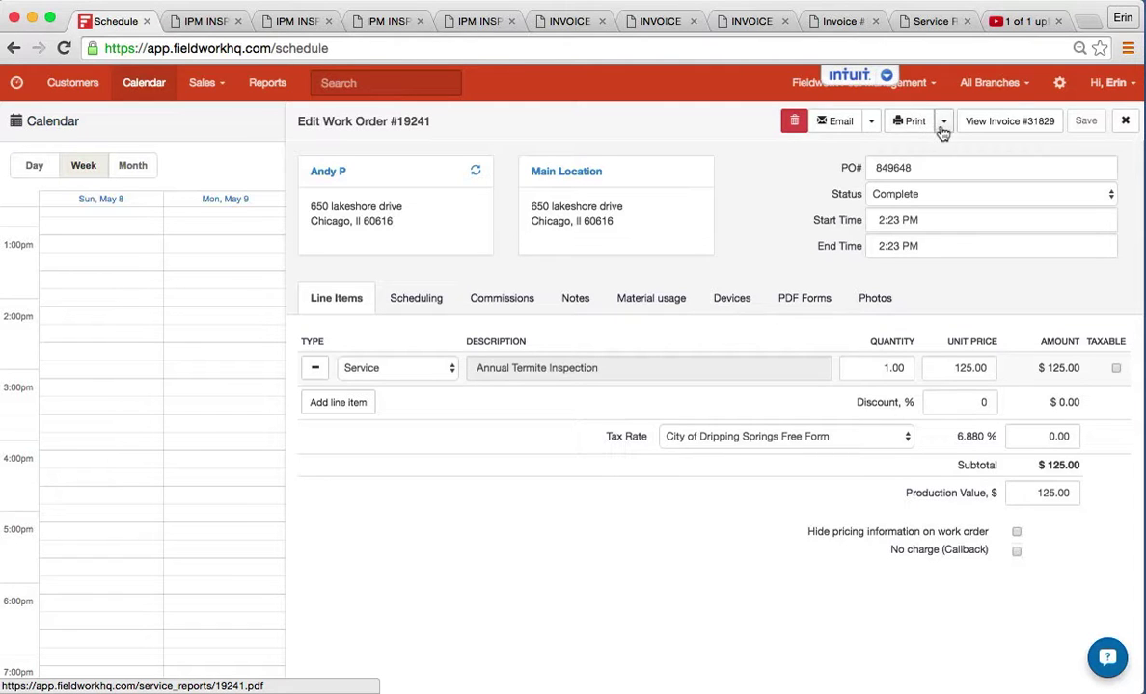
{"action": "left_click", "coordinate": [942, 122]}
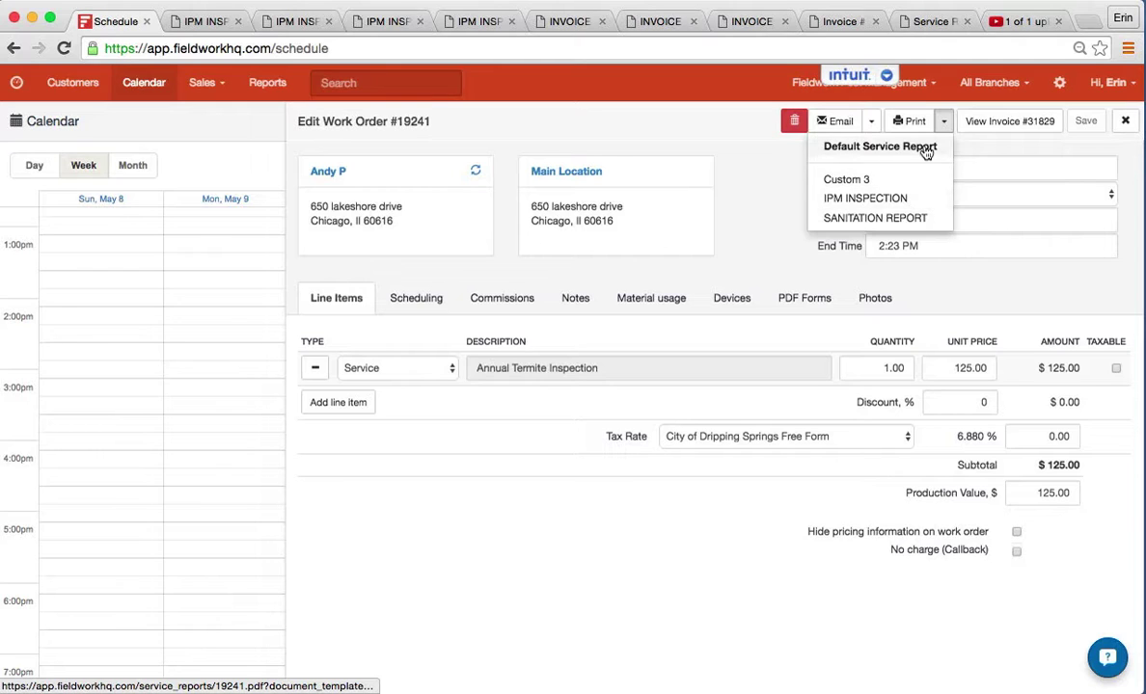
{"action": "left_click", "coordinate": [737, 177]}
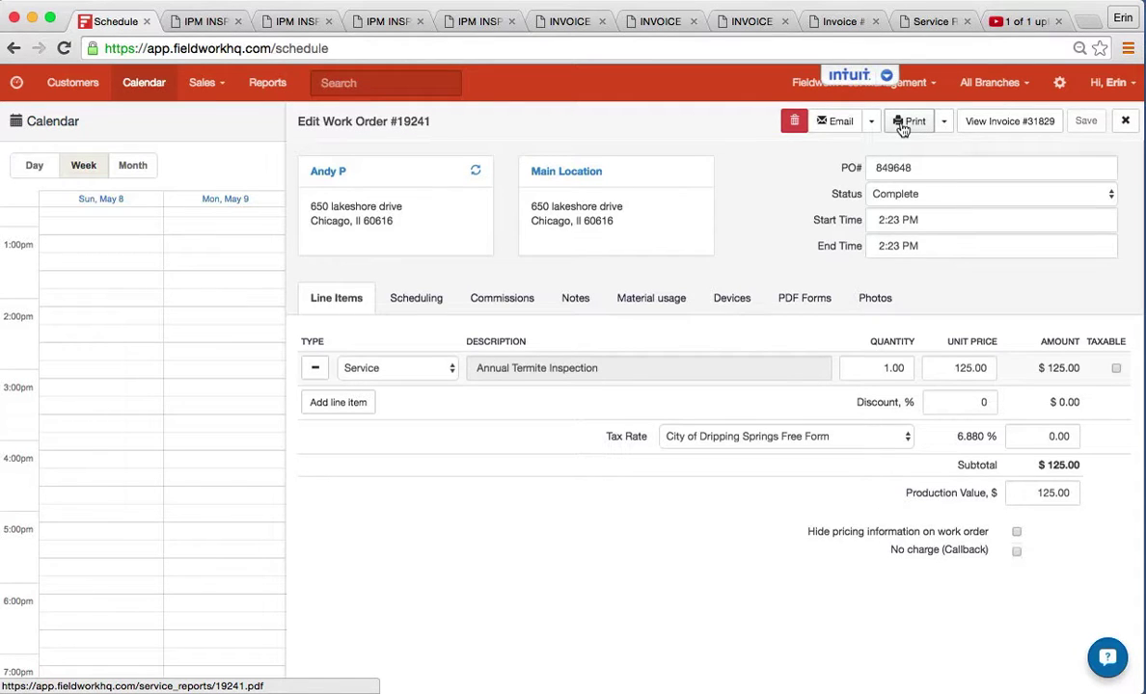
{"action": "left_click", "coordinate": [944, 127]}
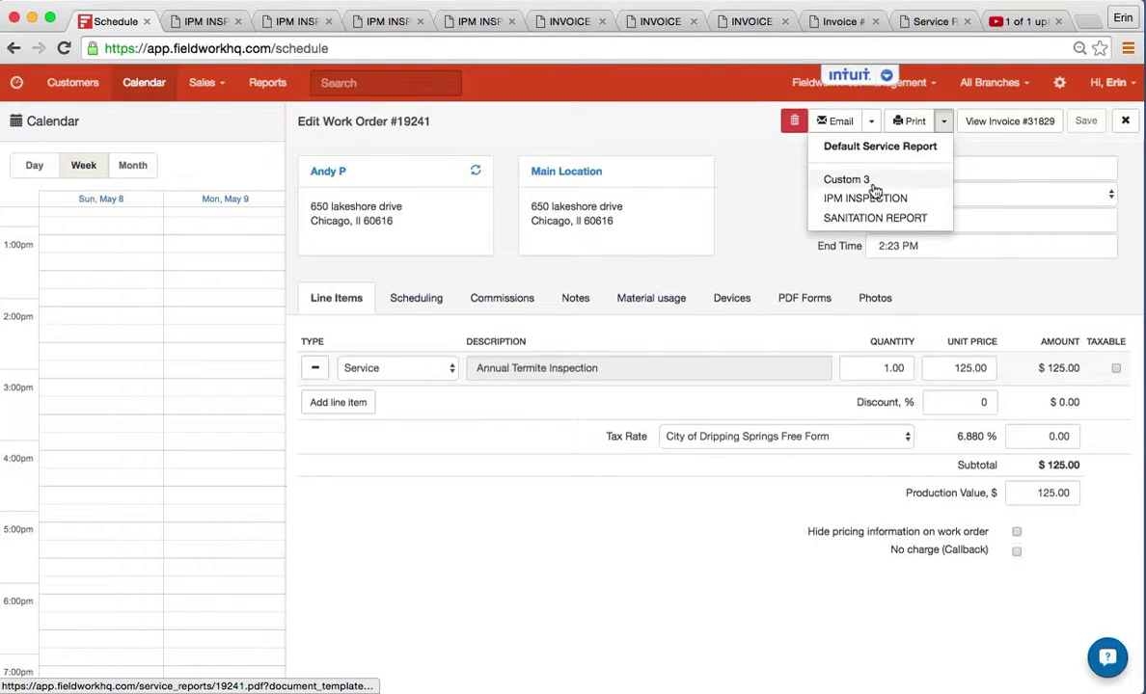
{"action": "left_click", "coordinate": [761, 197]}
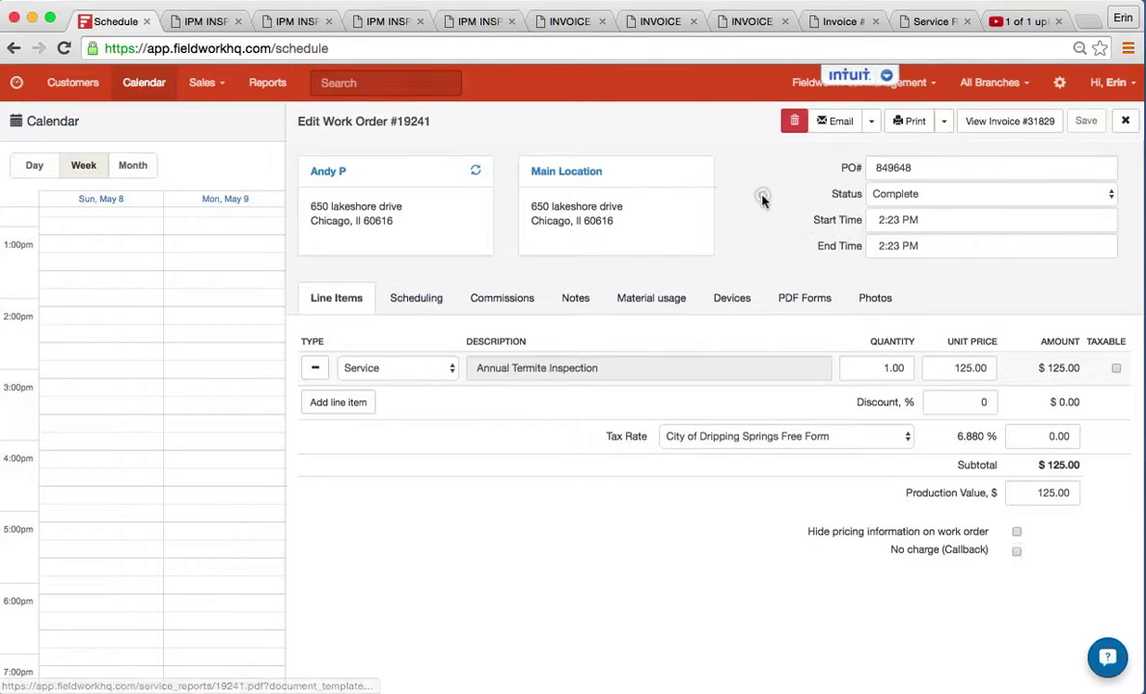
Examine the email templates offered for the work order and for its invoice, and close the invoice
{"action": "left_click", "coordinate": [871, 122]}
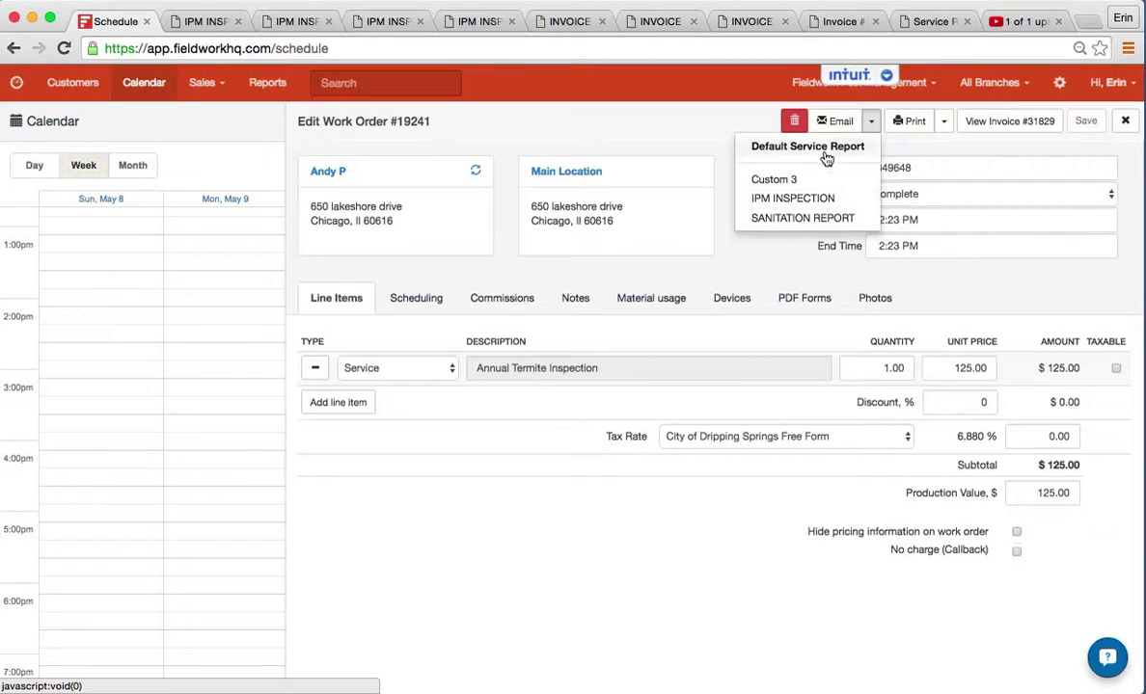
{"action": "left_click", "coordinate": [666, 125]}
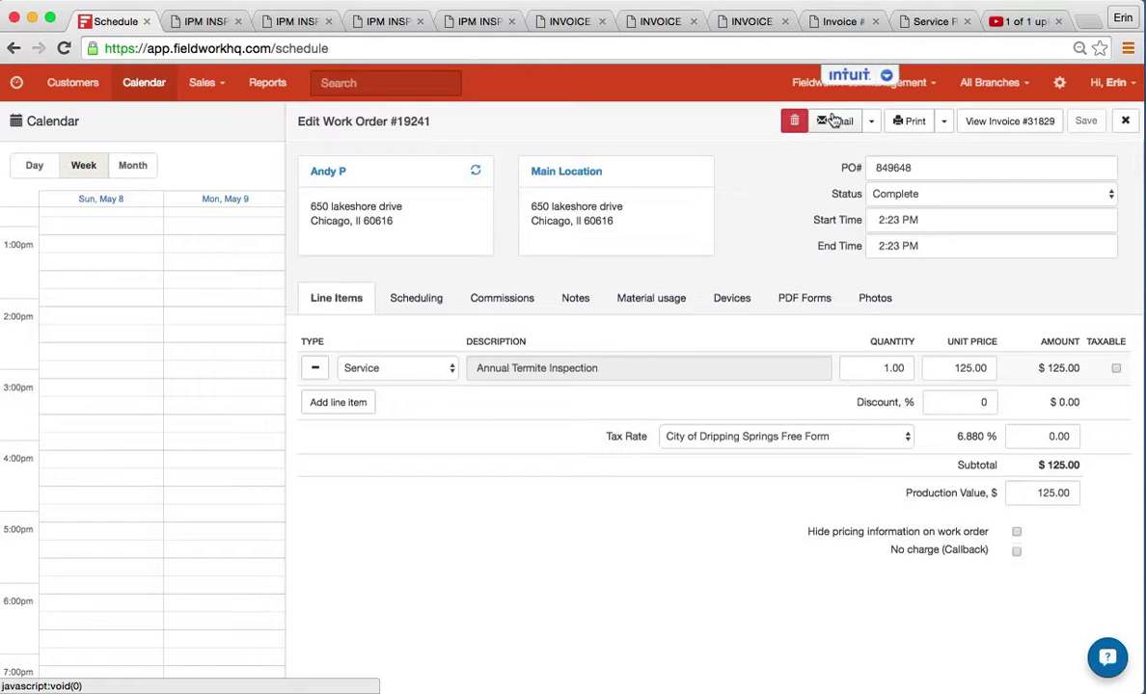
{"action": "left_click", "coordinate": [1002, 125]}
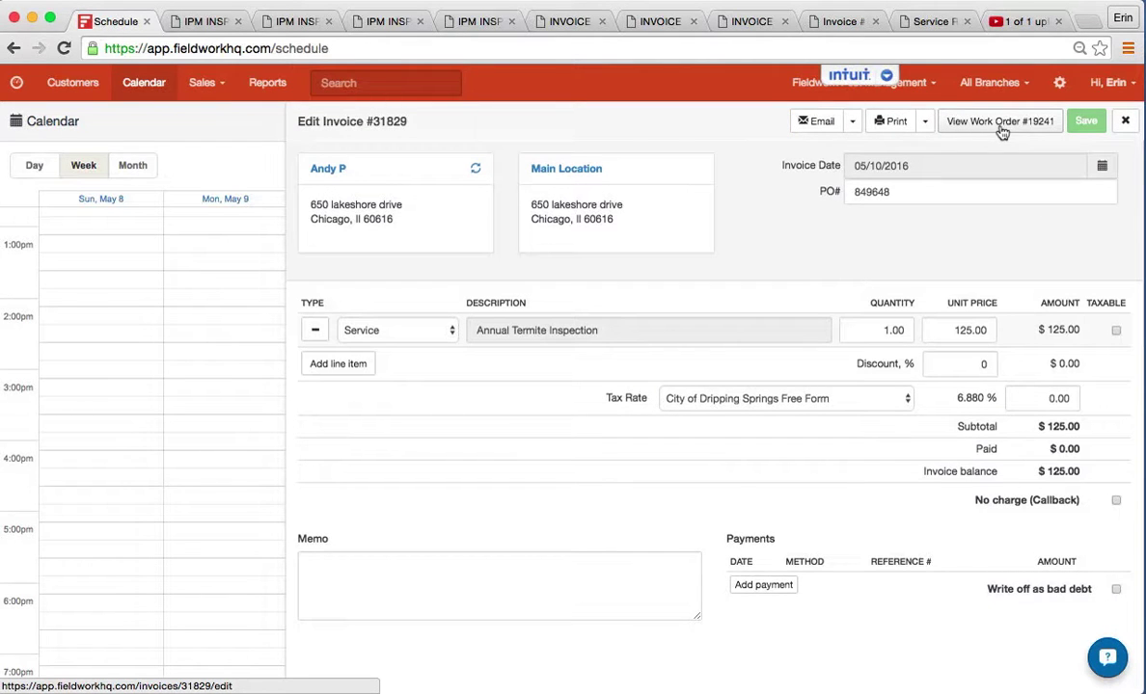
{"action": "left_click", "coordinate": [853, 121]}
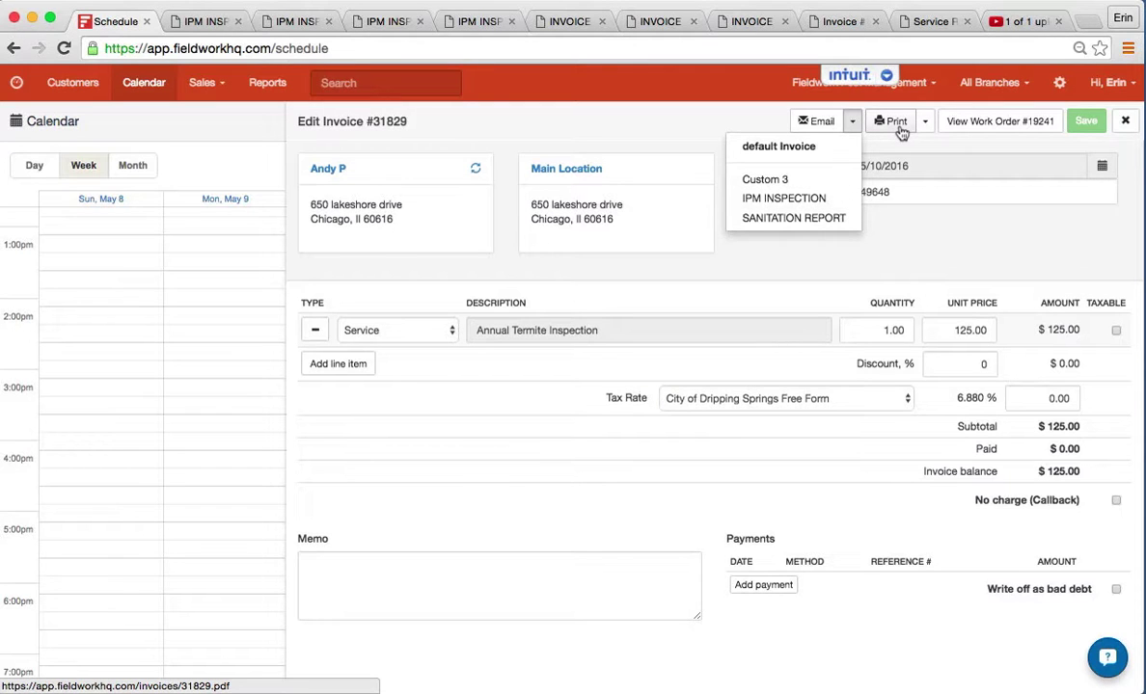
{"action": "left_click", "coordinate": [1124, 126]}
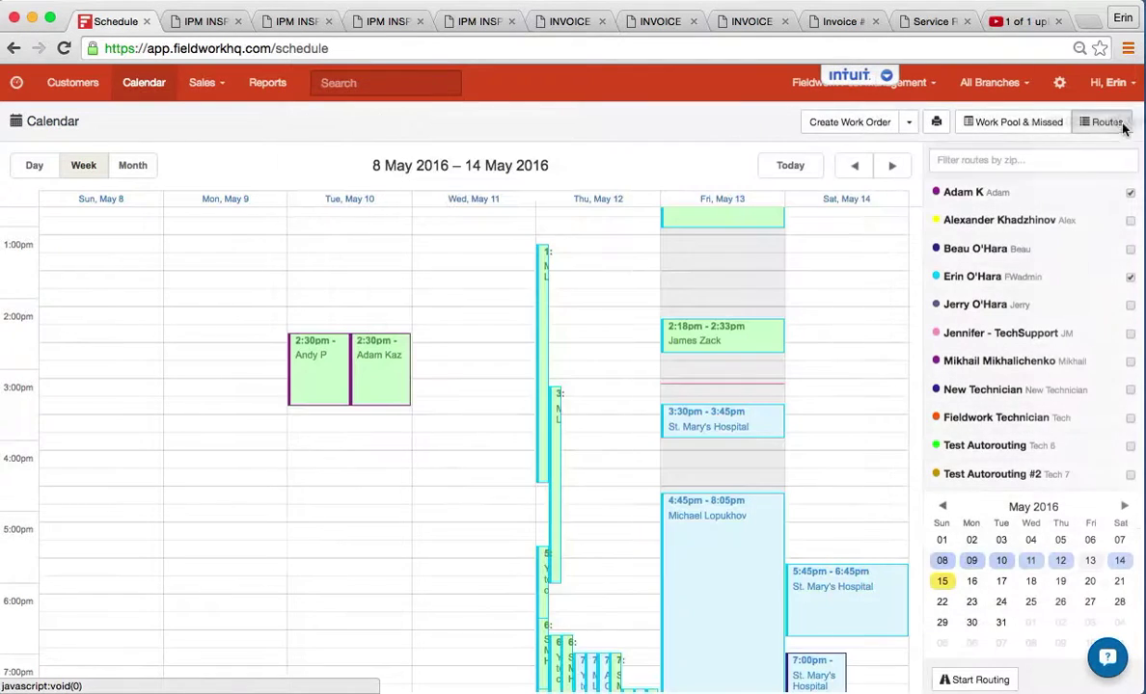
Open the sales Work Orders list and check which bulk actions it offers
{"action": "left_click", "coordinate": [198, 85]}
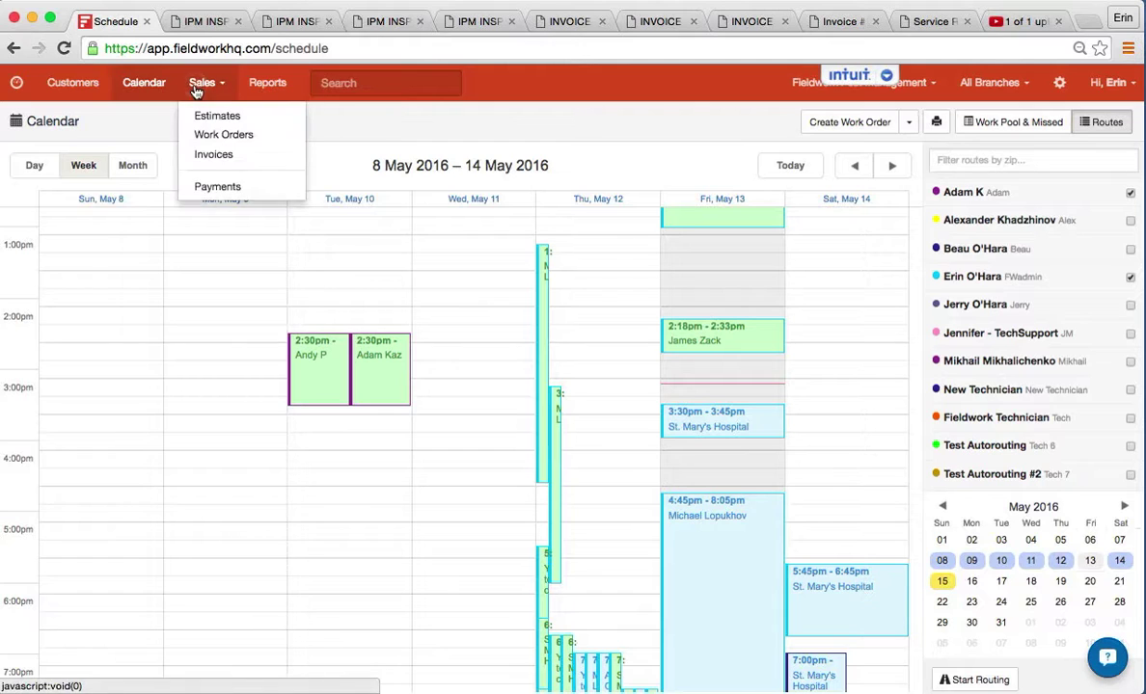
{"action": "left_click", "coordinate": [268, 139]}
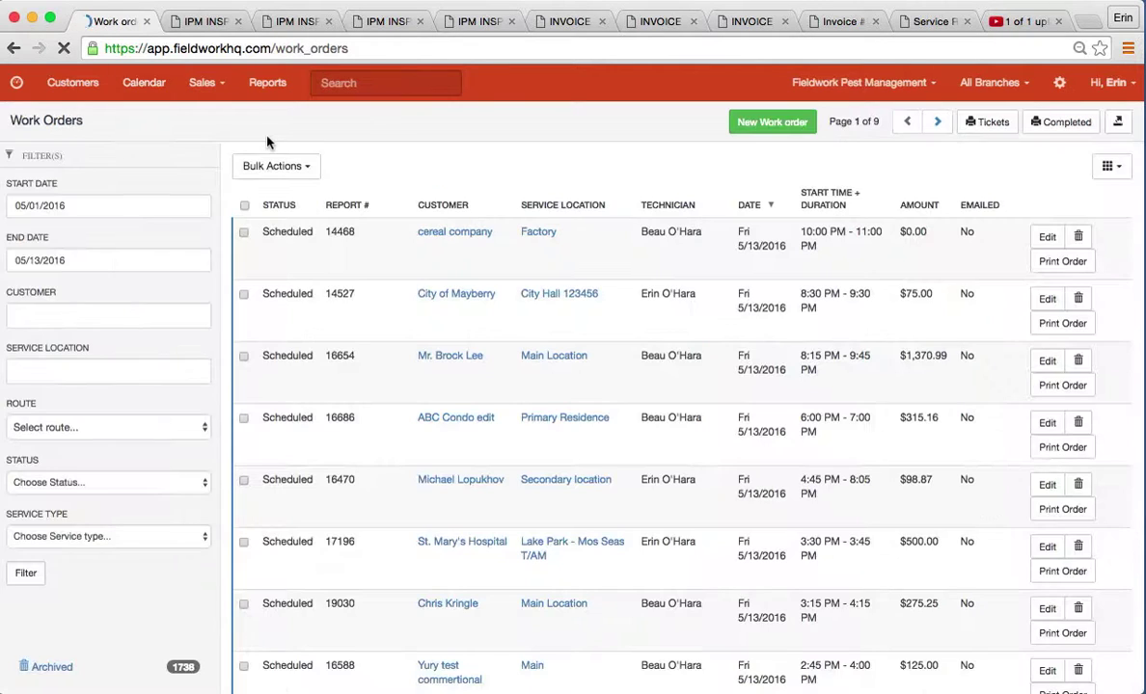
{"action": "left_click", "coordinate": [299, 172]}
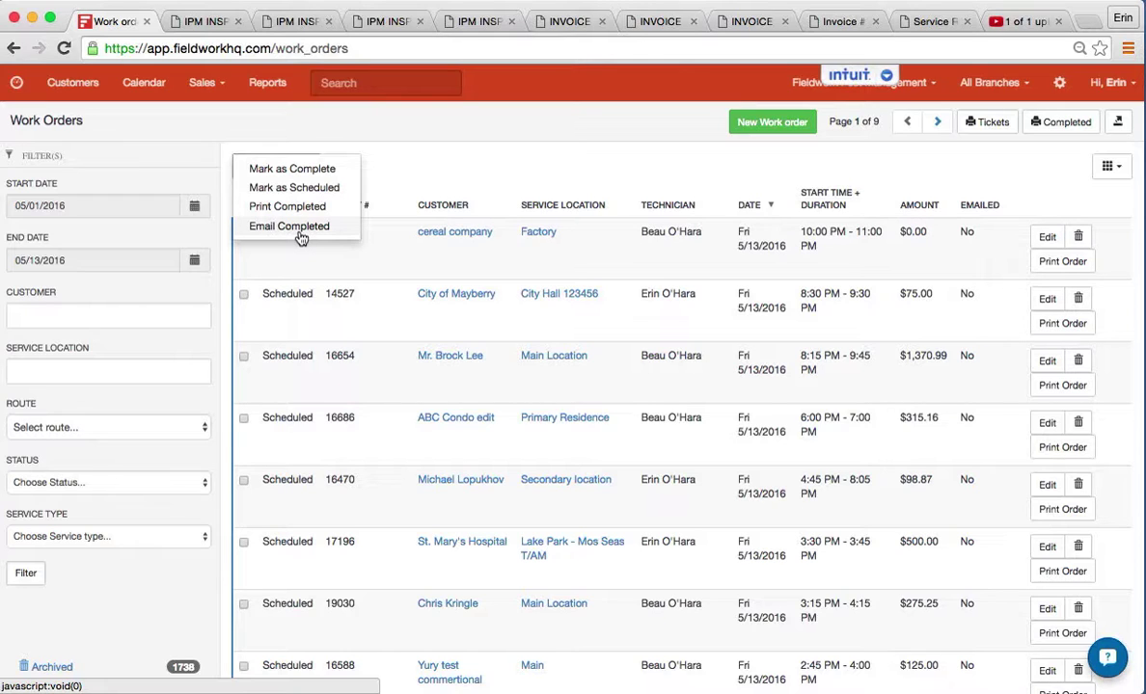
{"action": "left_click", "coordinate": [189, 252]}
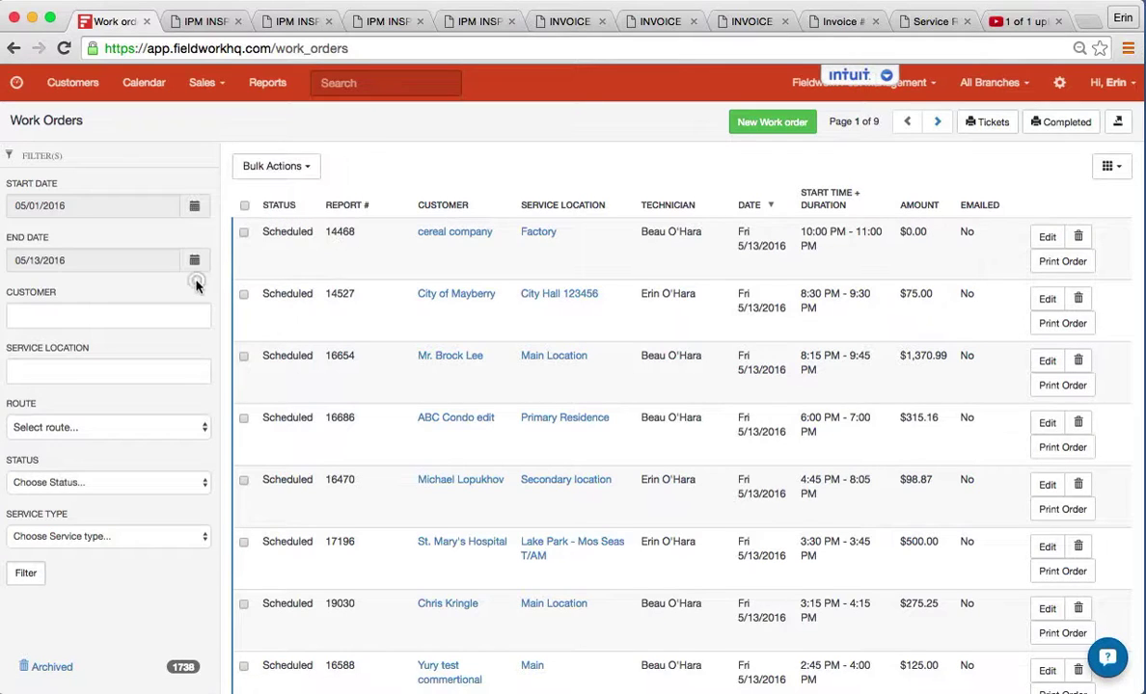
Set the work order filter's start date to 05/01/2015
{"action": "left_click", "coordinate": [193, 208]}
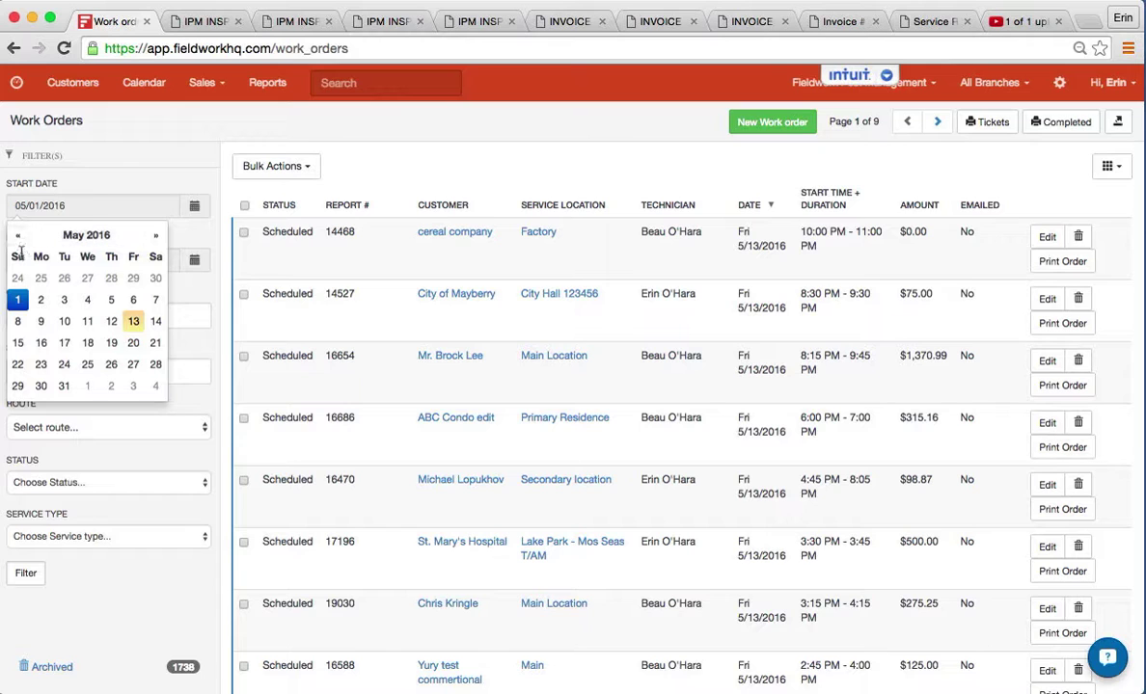
{"action": "left_click", "coordinate": [21, 238]}
{"action": "left_click", "coordinate": [21, 239]}
{"action": "left_click", "coordinate": [20, 238]}
{"action": "left_click", "coordinate": [20, 238]}
{"action": "left_click", "coordinate": [21, 238]}
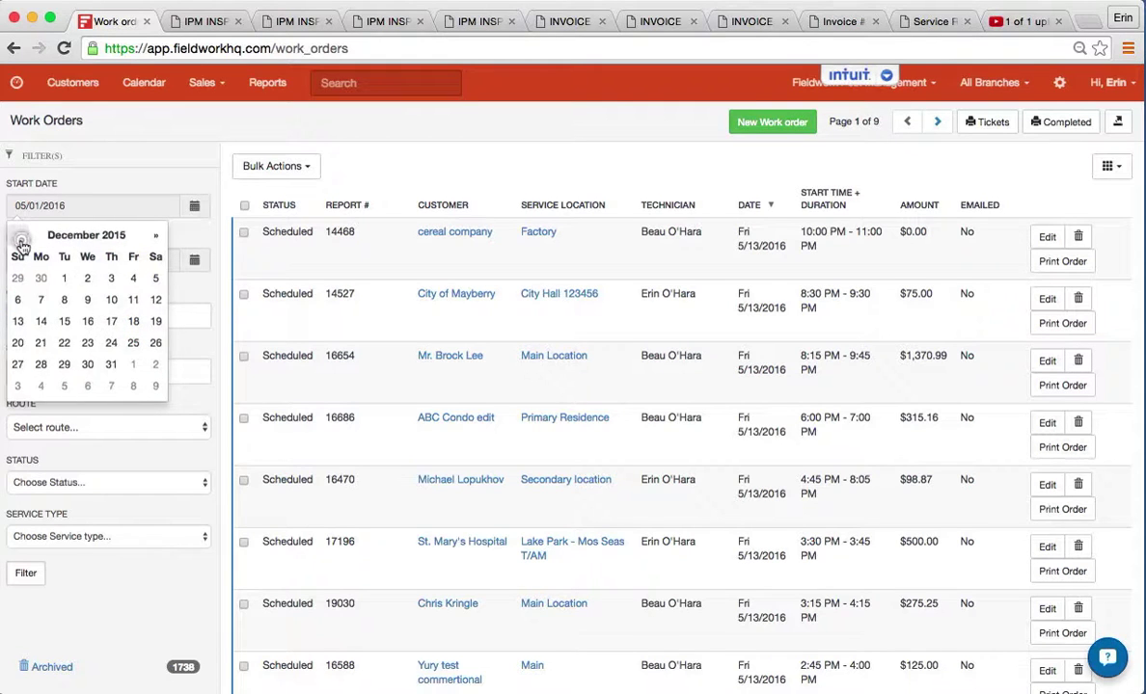
{"action": "left_click", "coordinate": [21, 238]}
{"action": "left_click", "coordinate": [21, 238]}
{"action": "left_click", "coordinate": [20, 238]}
{"action": "left_click", "coordinate": [20, 238]}
{"action": "left_click", "coordinate": [20, 238]}
{"action": "left_click", "coordinate": [20, 238]}
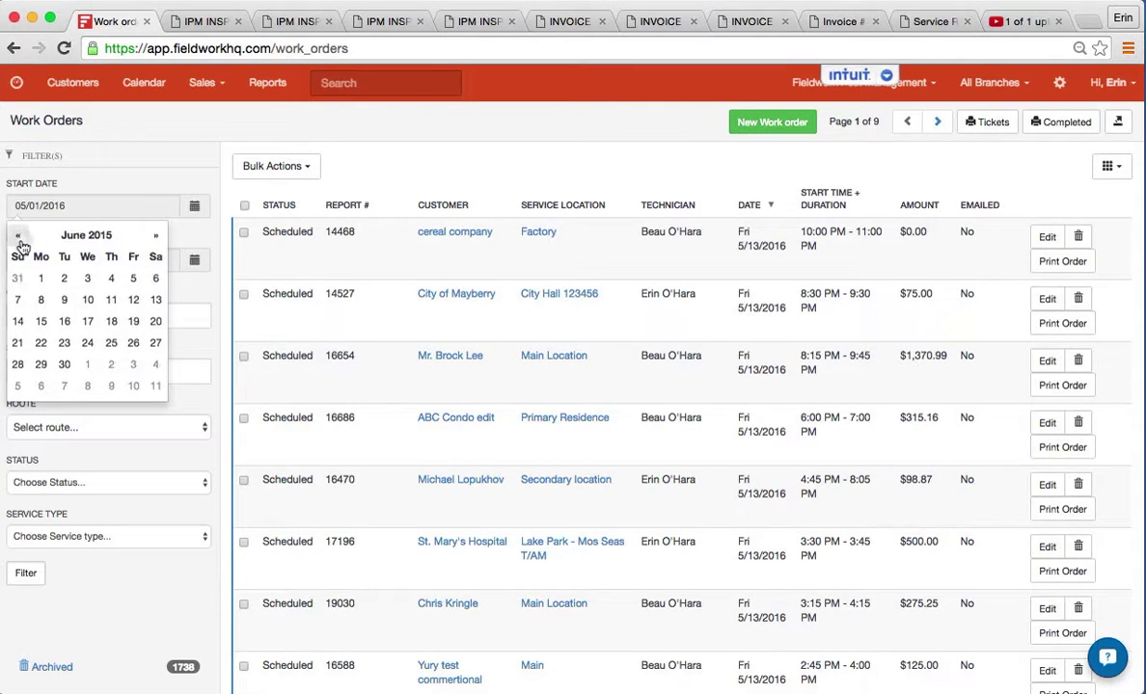
{"action": "left_click", "coordinate": [20, 238]}
{"action": "left_click", "coordinate": [132, 276]}
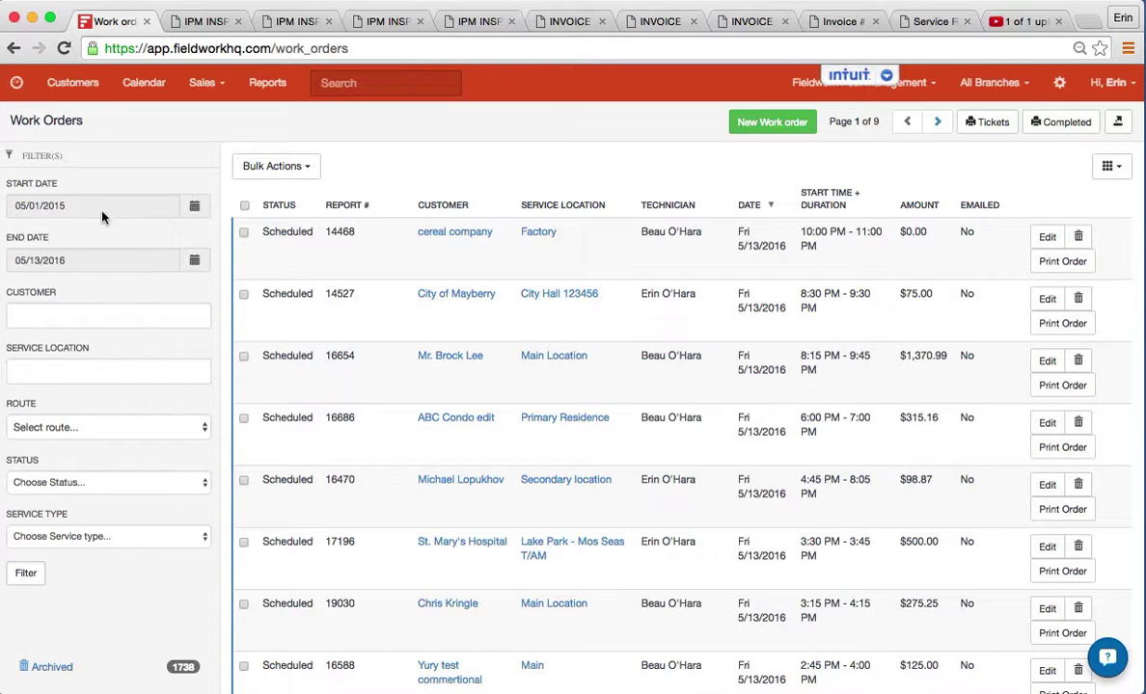
Set the work order filter's end date to 04/30/2016
{"action": "left_click", "coordinate": [193, 261]}
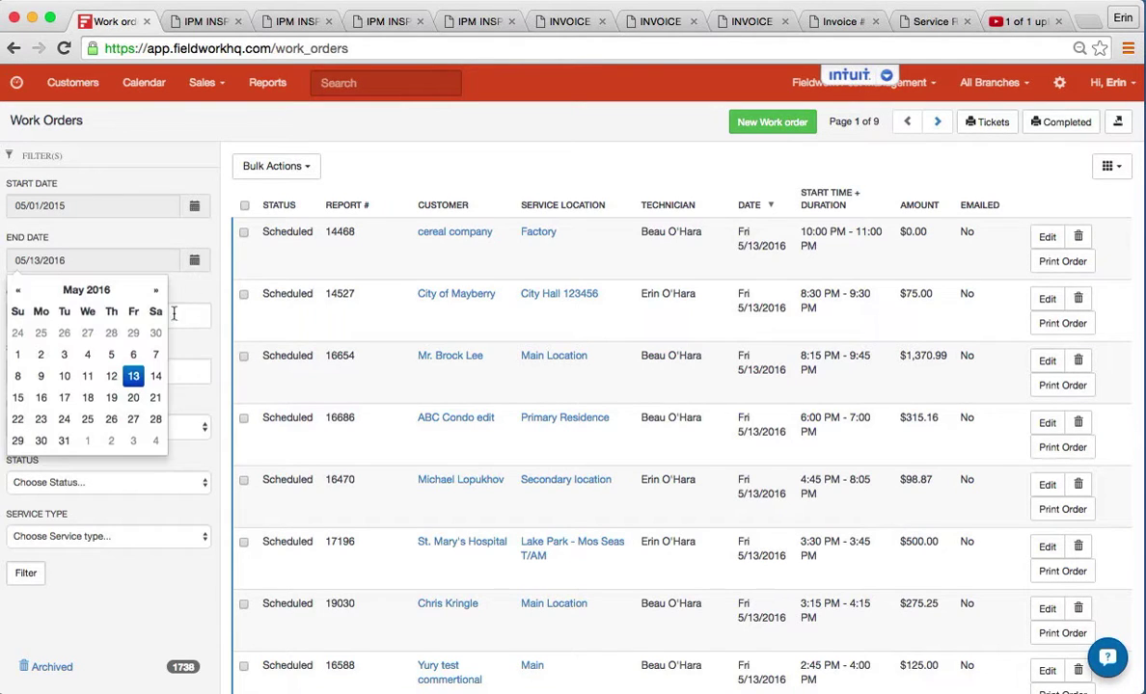
{"action": "left_click", "coordinate": [20, 291]}
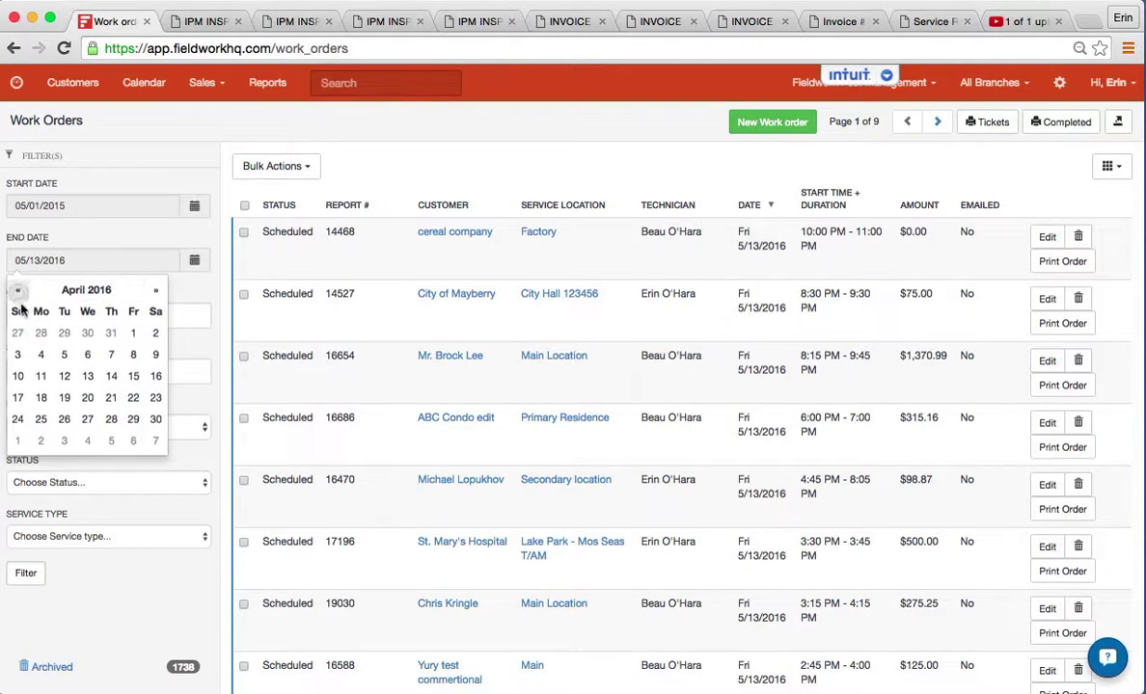
{"action": "left_click", "coordinate": [154, 420]}
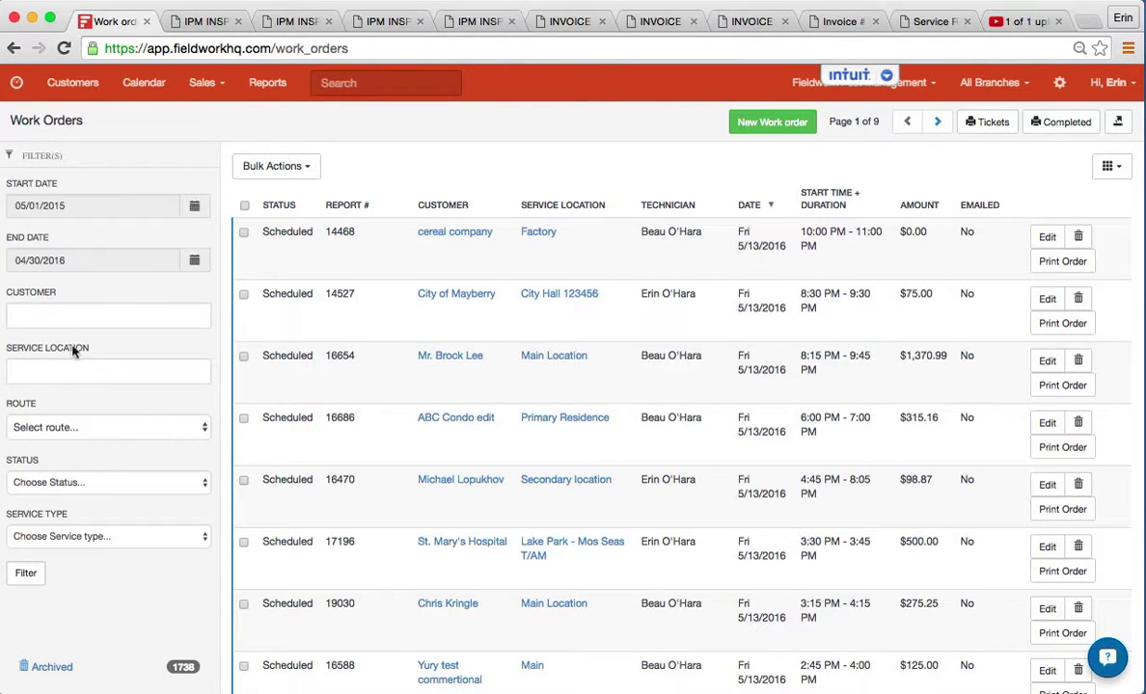
Filter the work order list by the customer's first name within the chosen date range
{"action": "left_click", "coordinate": [121, 319]}
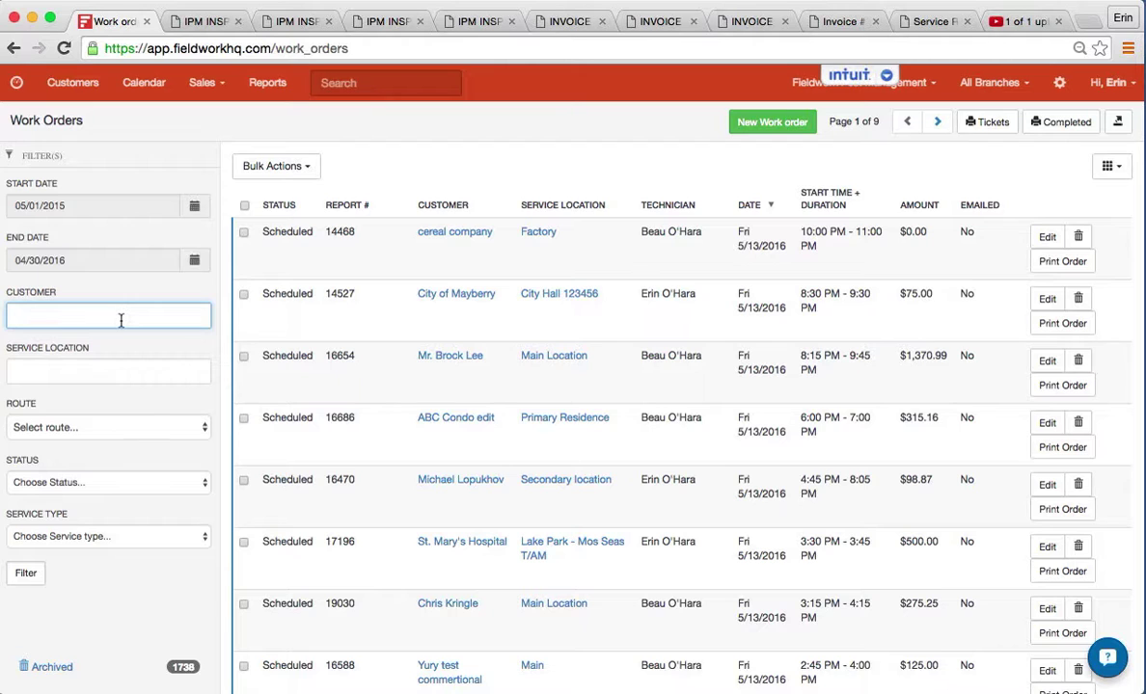
{"action": "type", "text": "abby"}
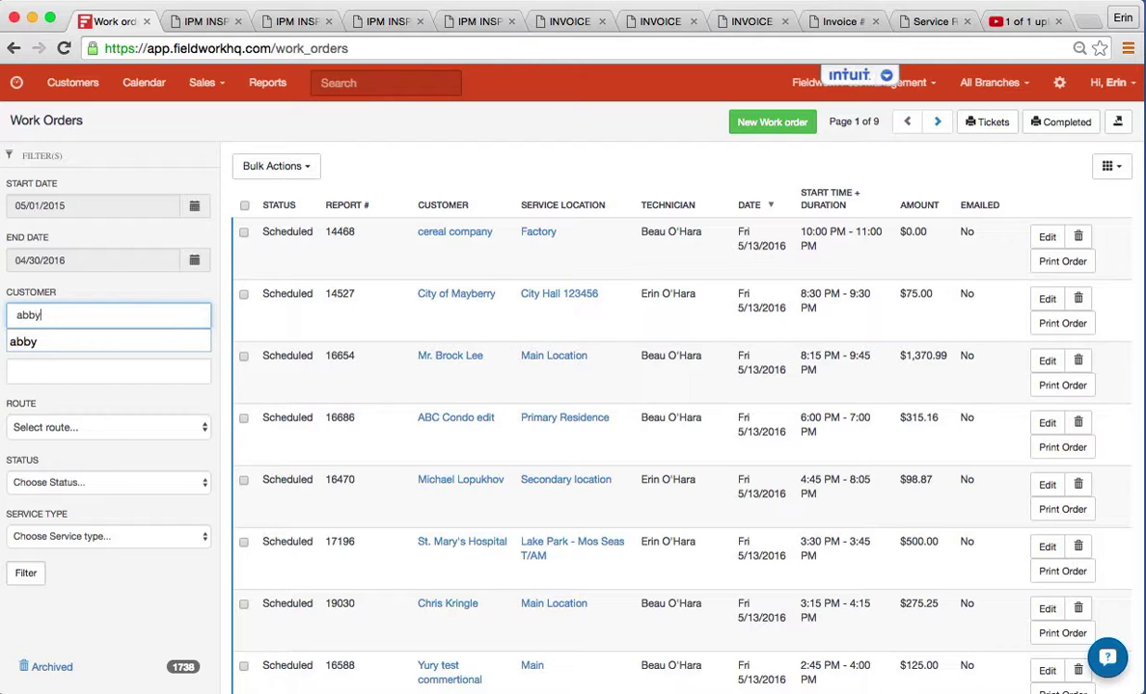
{"action": "left_click", "coordinate": [123, 296]}
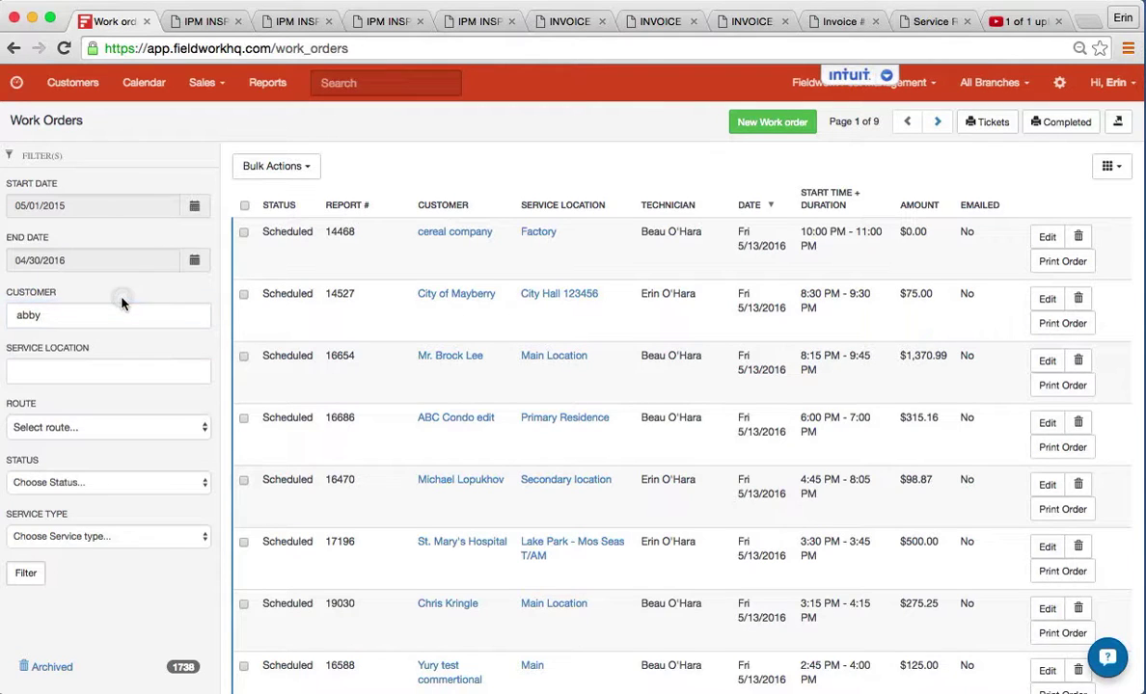
{"action": "left_click", "coordinate": [25, 576]}
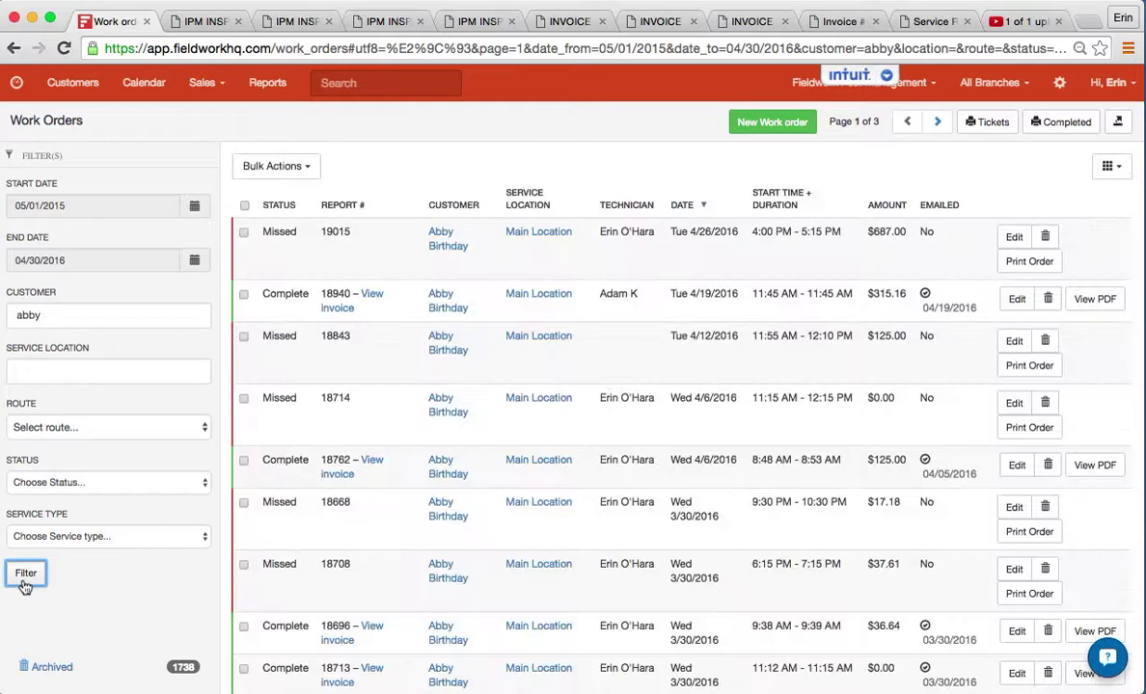
Narrow the filtered work orders to status Complete and look through the resulting list
{"action": "left_click", "coordinate": [80, 488]}
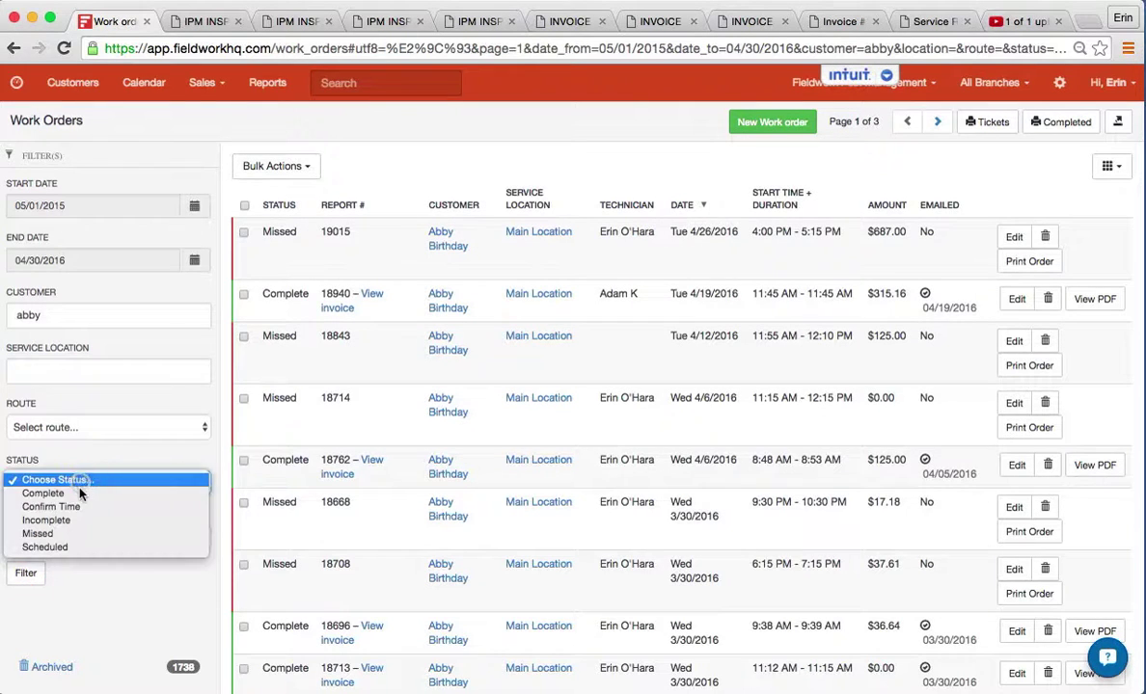
{"action": "left_click", "coordinate": [79, 492]}
{"action": "left_click", "coordinate": [26, 575]}
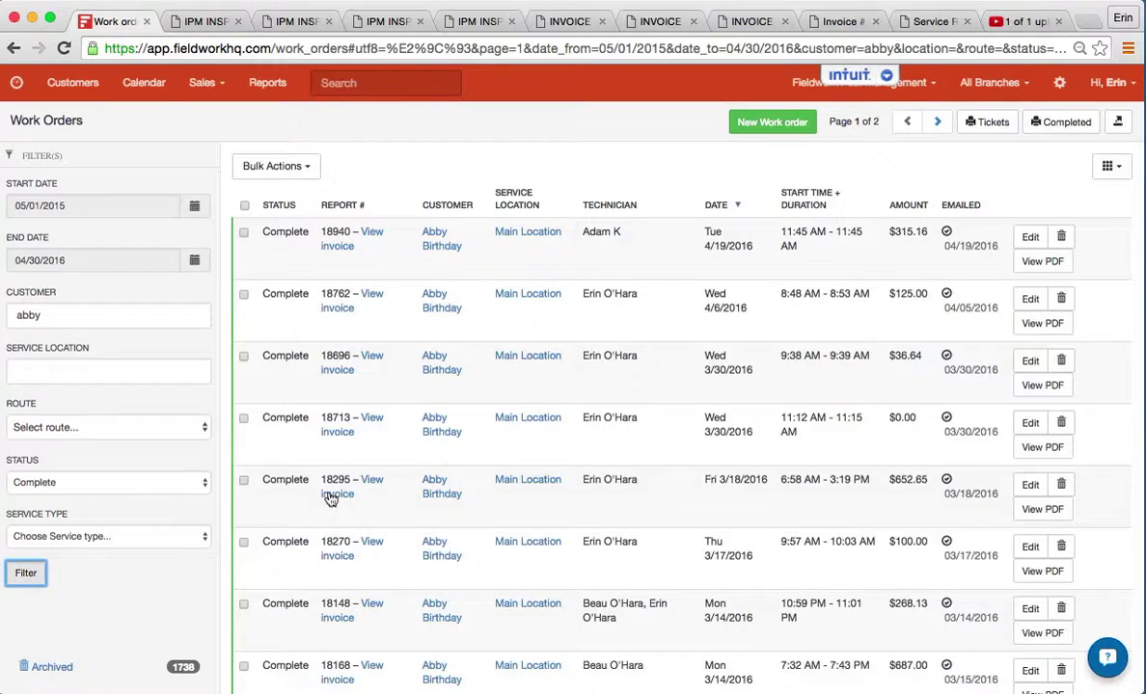
{"action": "scroll", "coordinate": [405, 446], "scroll_direction": "down", "scroll_amount": 5}
{"action": "scroll", "coordinate": [447, 454], "scroll_direction": "down", "scroll_amount": 1}
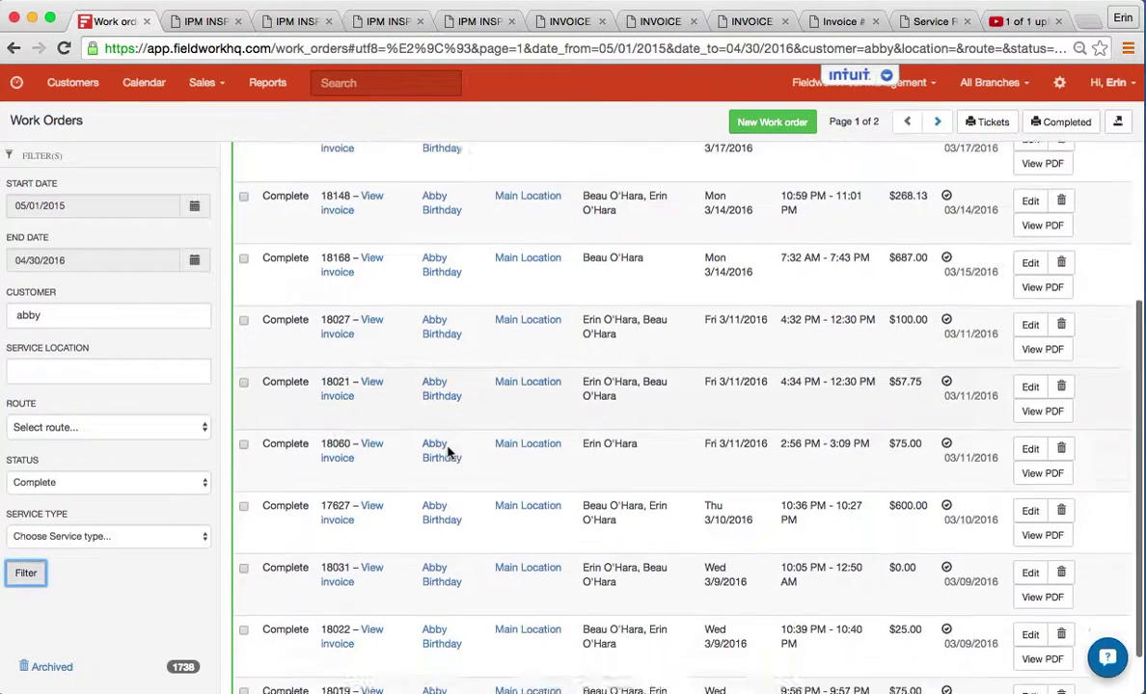
{"action": "scroll", "coordinate": [448, 453], "scroll_direction": "up", "scroll_amount": 6}
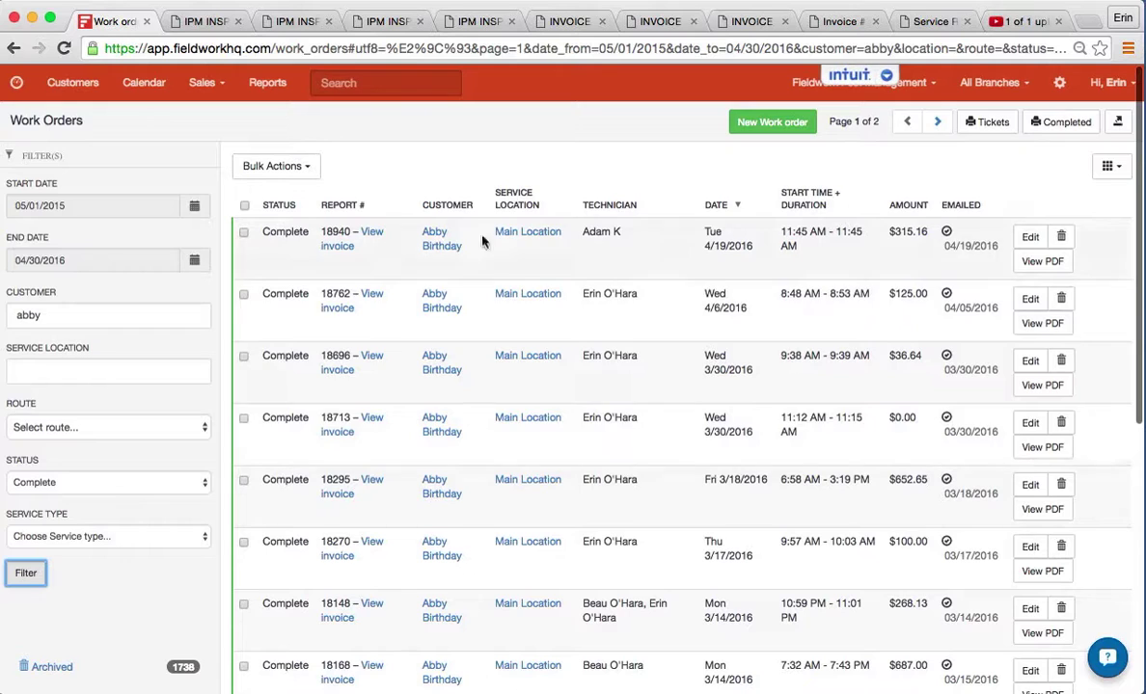
Select all work orders listed on the page, run the bulk Print Completed action, and return to the list
{"action": "left_click", "coordinate": [244, 206]}
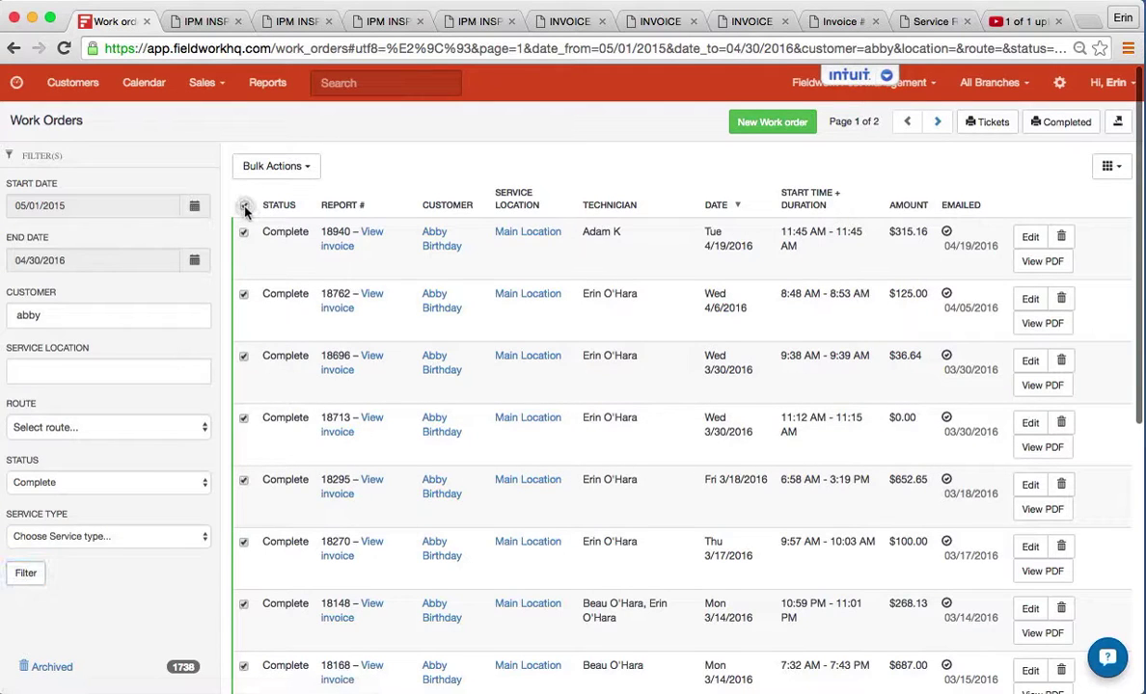
{"action": "left_click", "coordinate": [309, 170]}
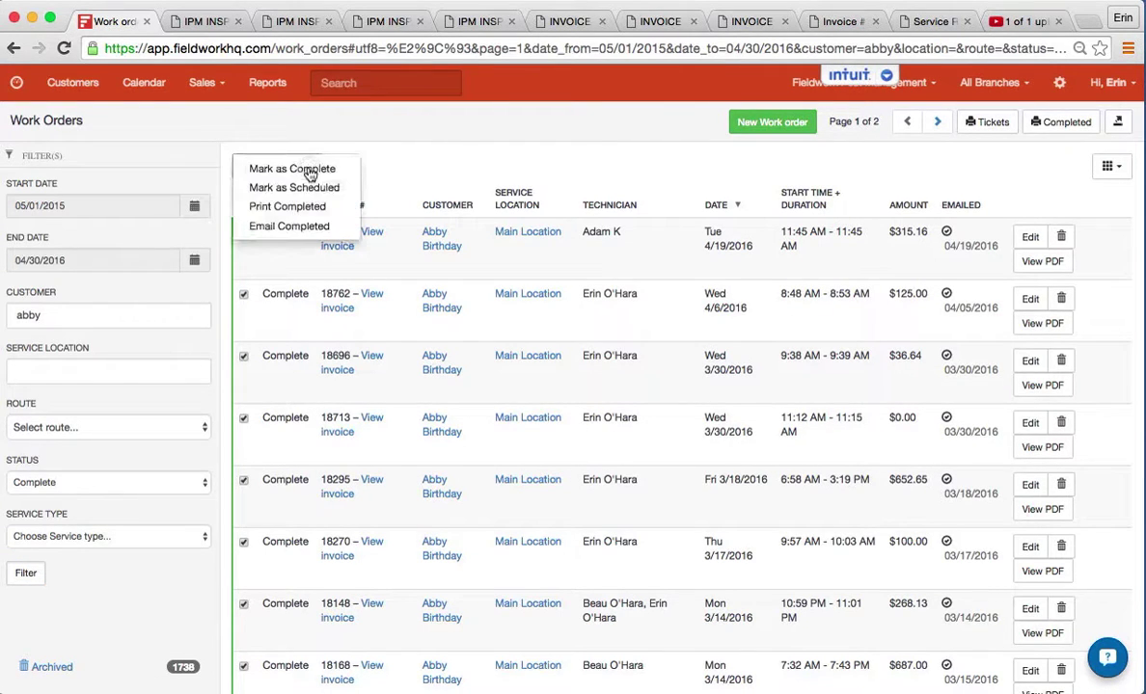
{"action": "left_click", "coordinate": [306, 209]}
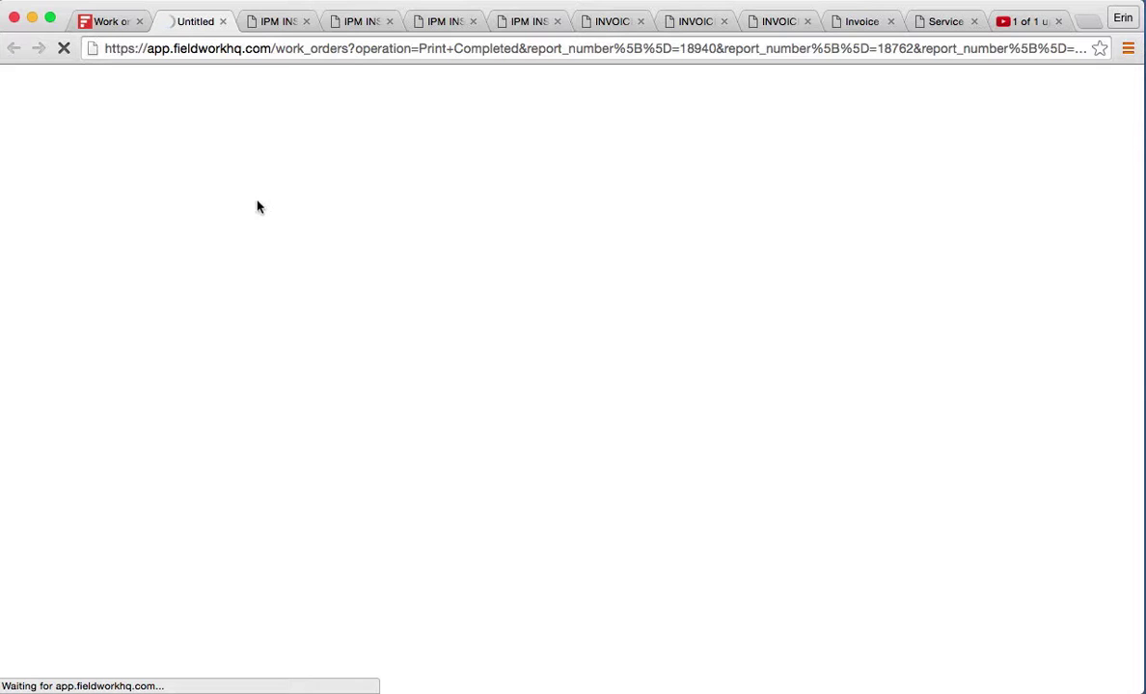
{"action": "left_click", "coordinate": [107, 21]}
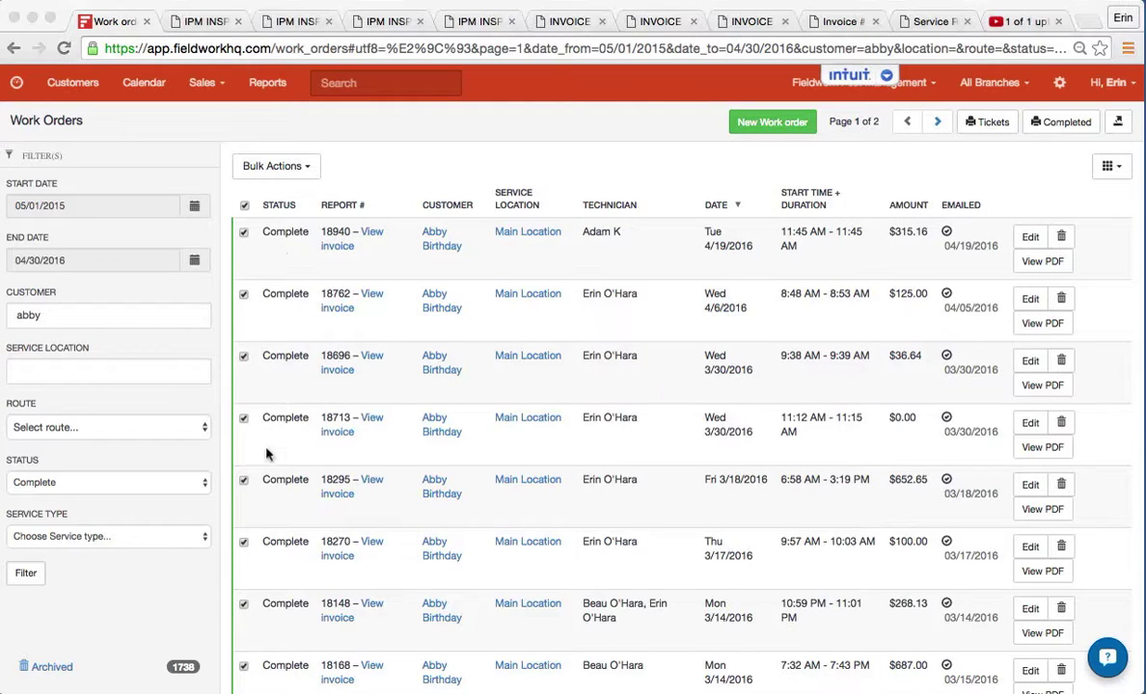
Check the bulk action for emailing the selected completed work orders without running it
{"action": "left_click", "coordinate": [307, 166]}
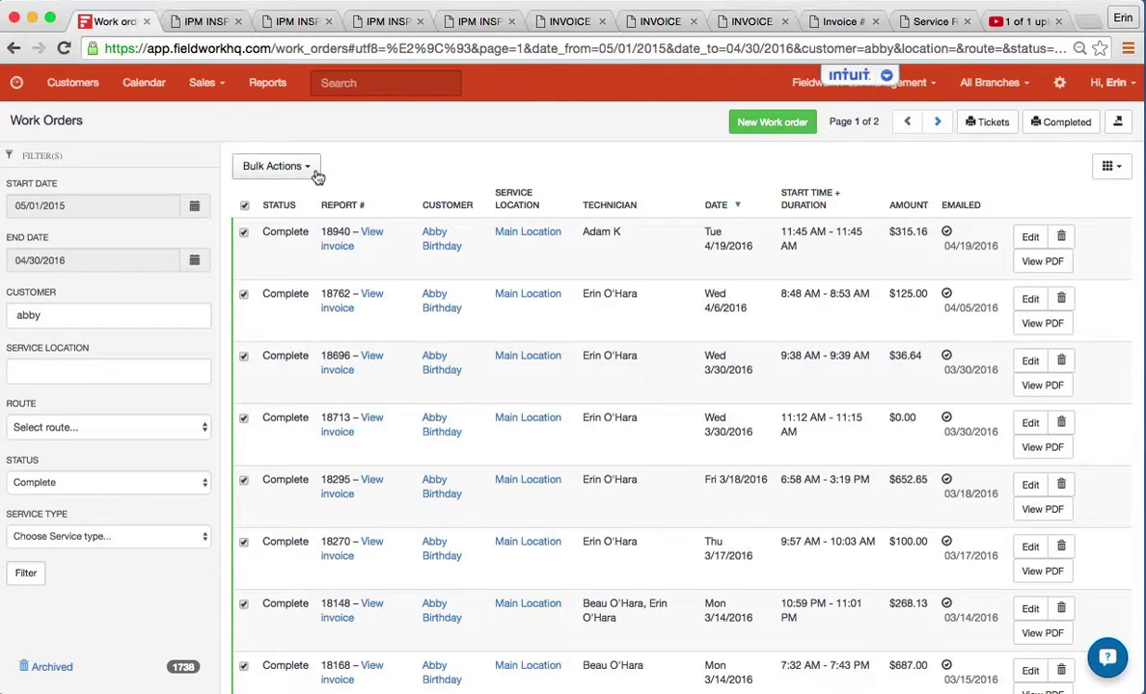
{"action": "left_click", "coordinate": [294, 166]}
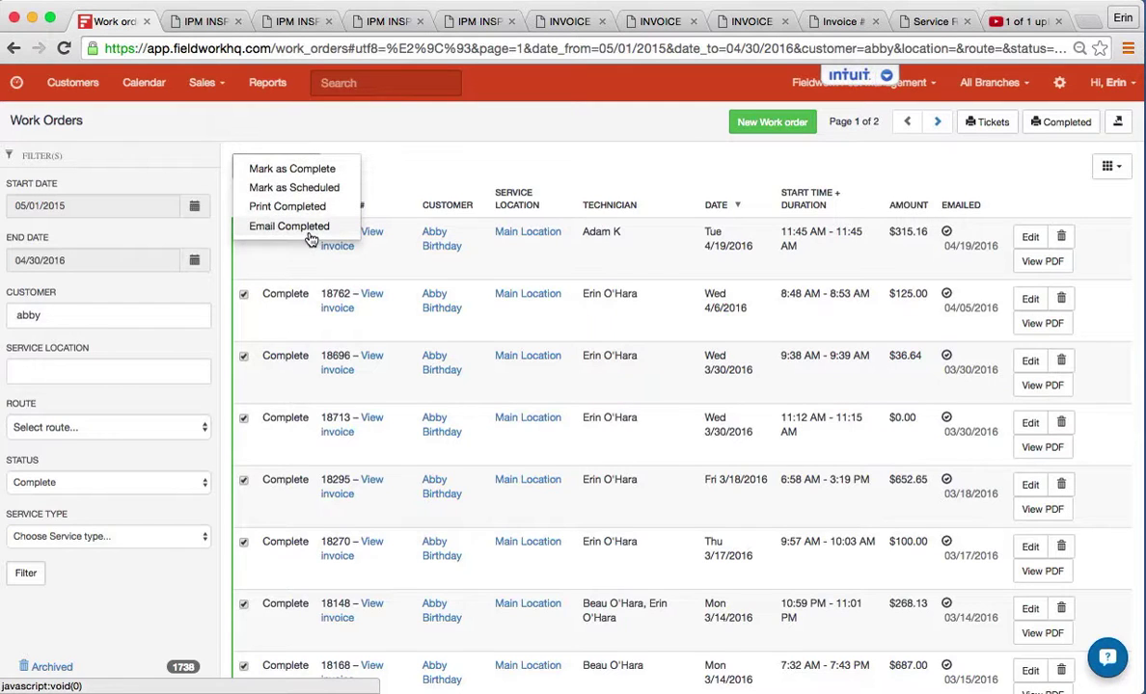
{"action": "left_click", "coordinate": [371, 183]}
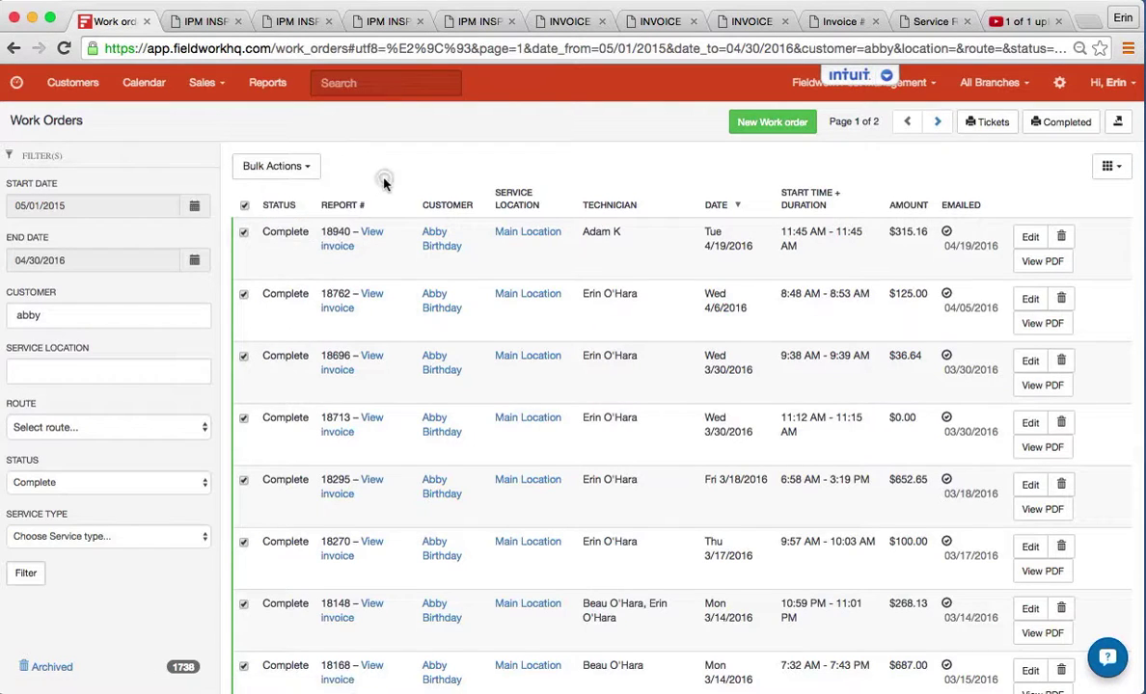
Open the sales Invoices list, select all invoices on the page, and check the bulk sending and printing actions
{"action": "left_click", "coordinate": [212, 81]}
{"action": "left_click", "coordinate": [210, 155]}
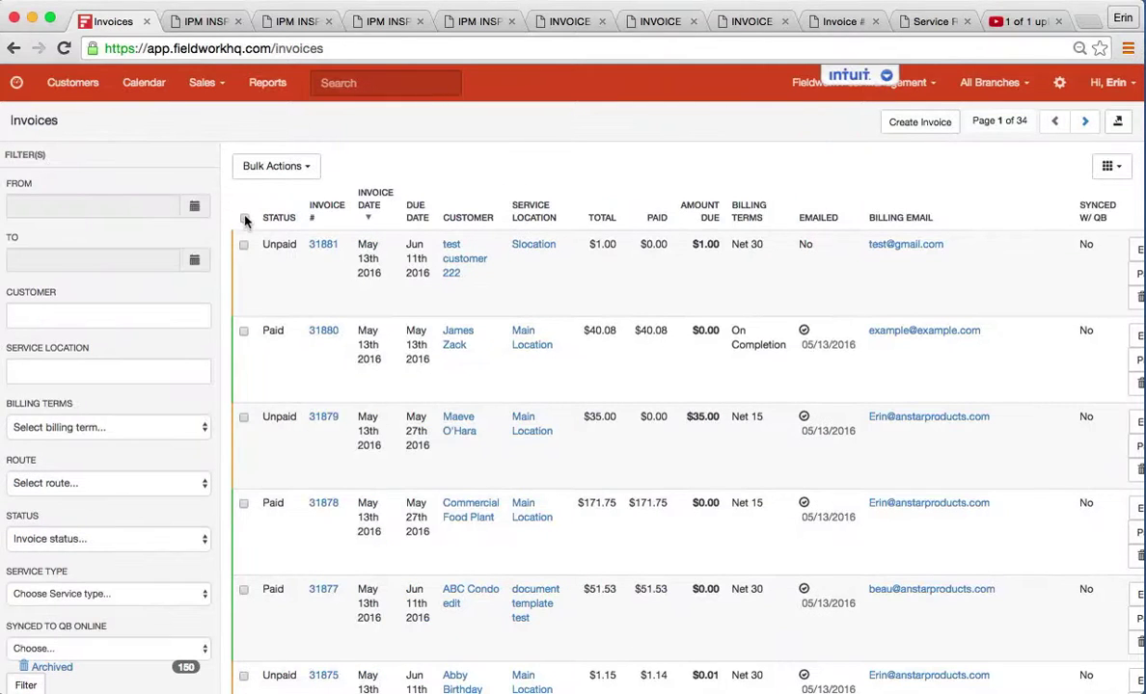
{"action": "left_click", "coordinate": [244, 218]}
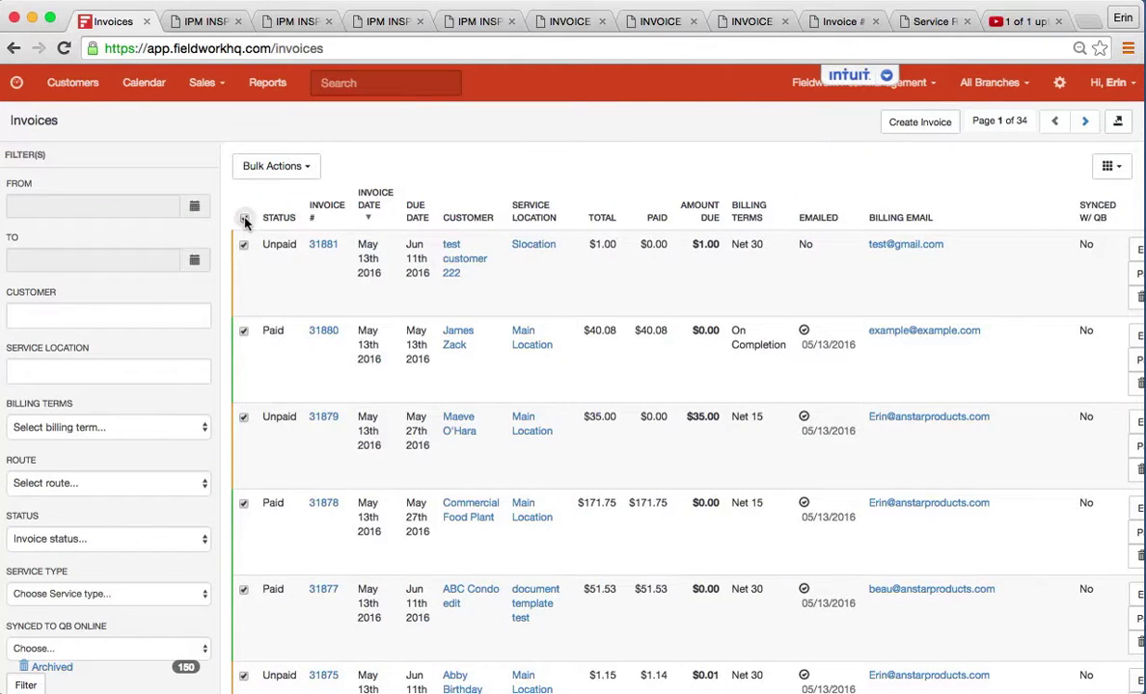
{"action": "left_click", "coordinate": [311, 173]}
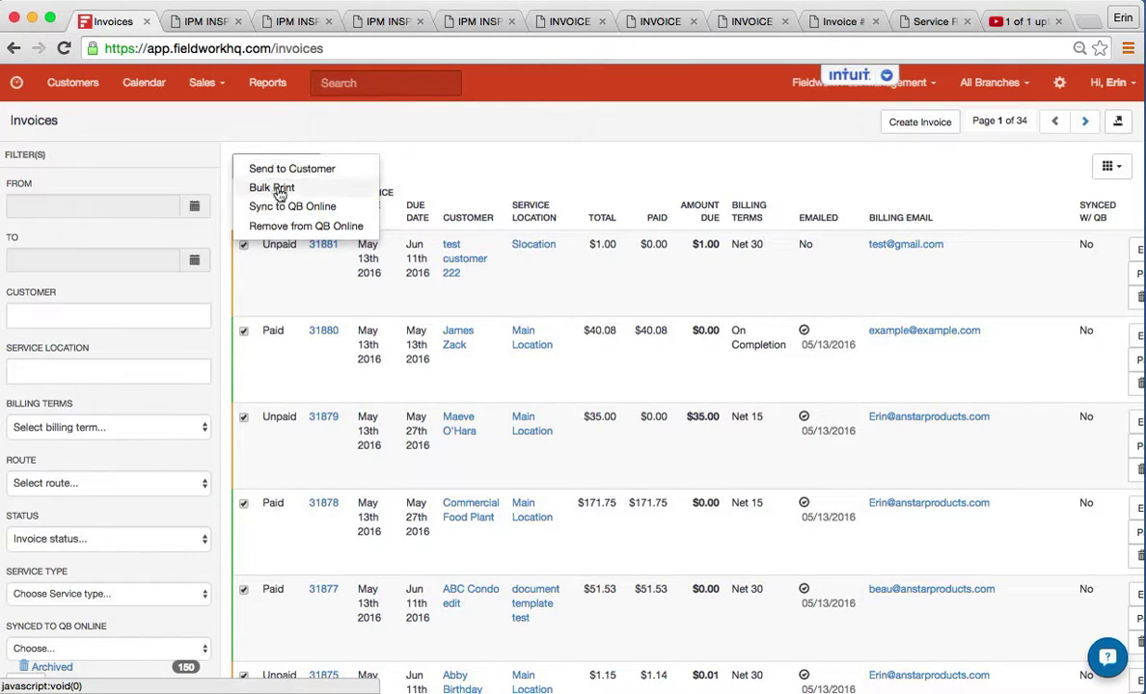
{"action": "left_click", "coordinate": [443, 180]}
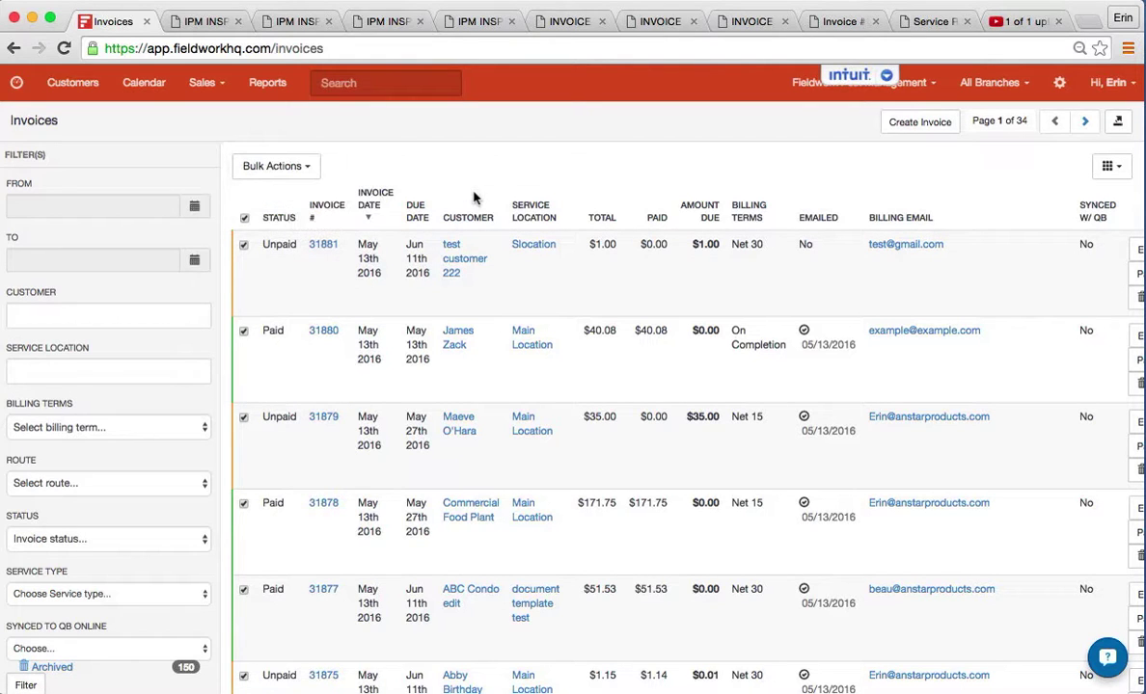
From the second listed invoice, open the customer's record and enable only Email Invoices for the primary contact, saving the contact
{"action": "left_click", "coordinate": [471, 340]}
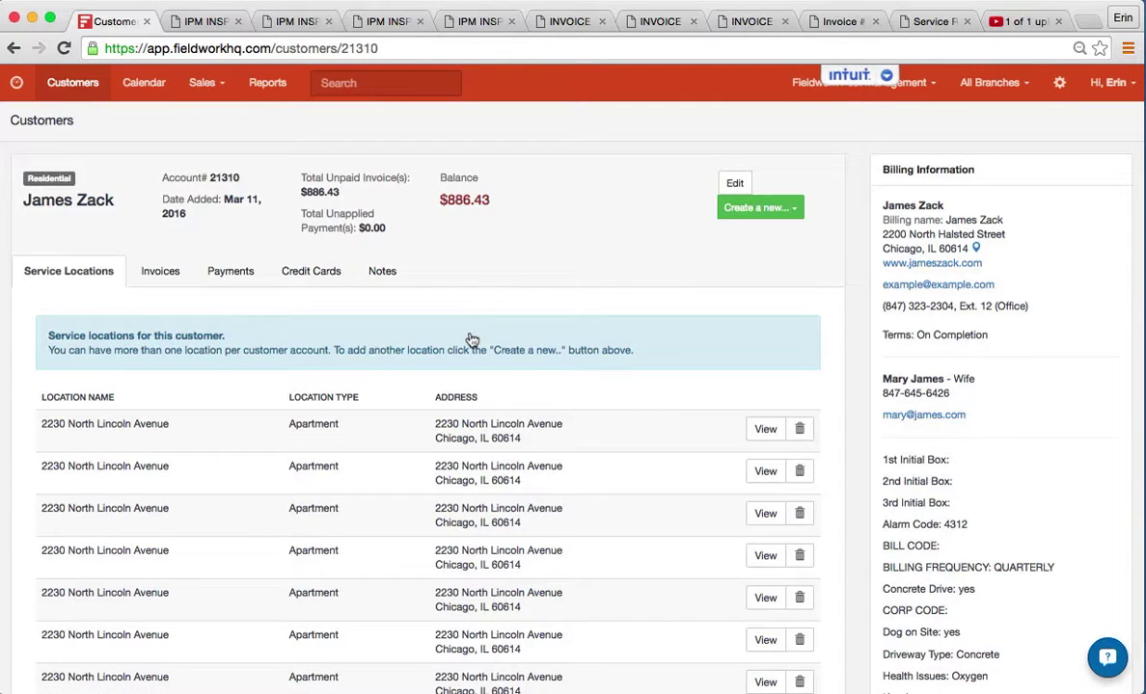
{"action": "left_click", "coordinate": [739, 184]}
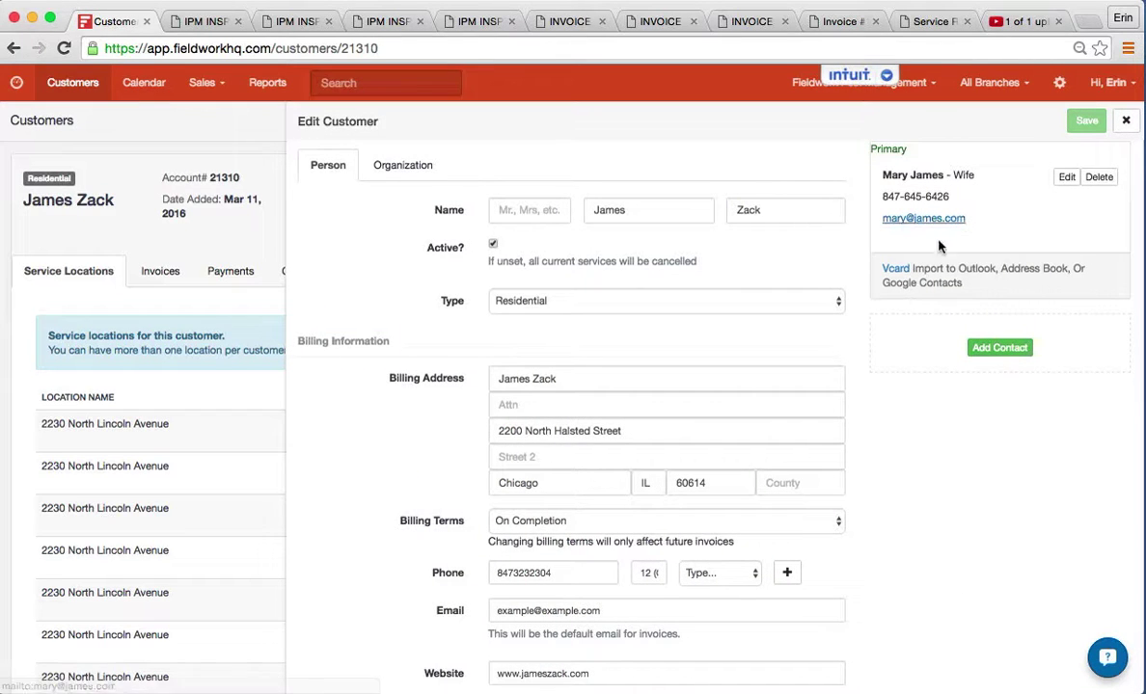
{"action": "left_click", "coordinate": [1067, 179]}
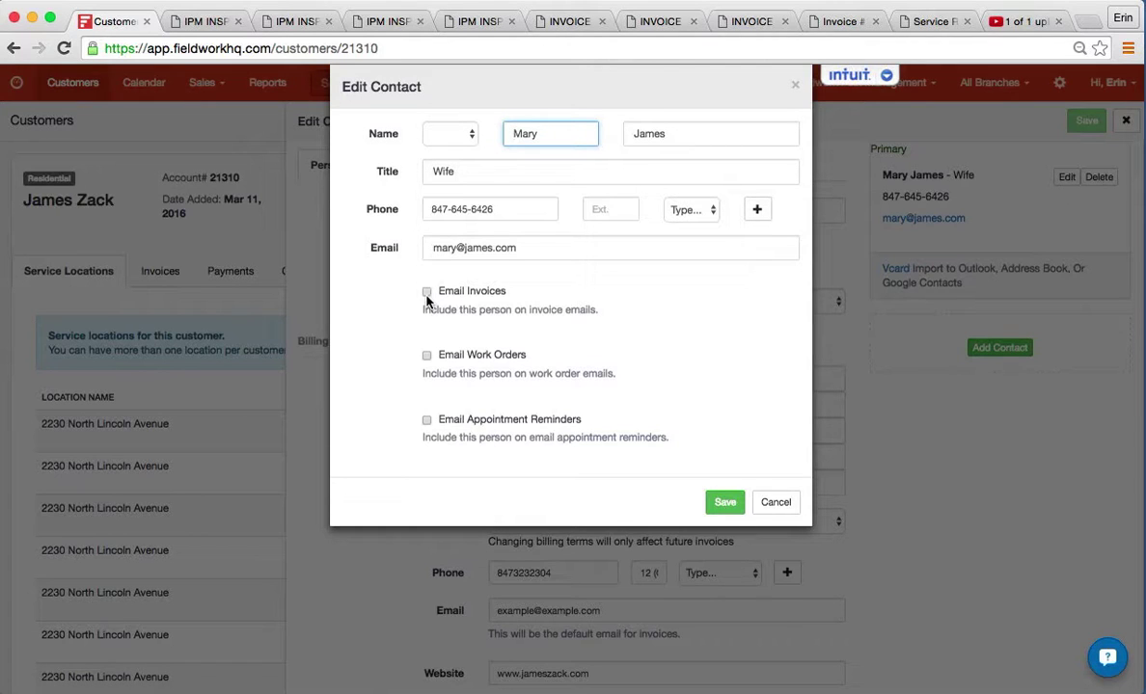
{"action": "left_click", "coordinate": [426, 294]}
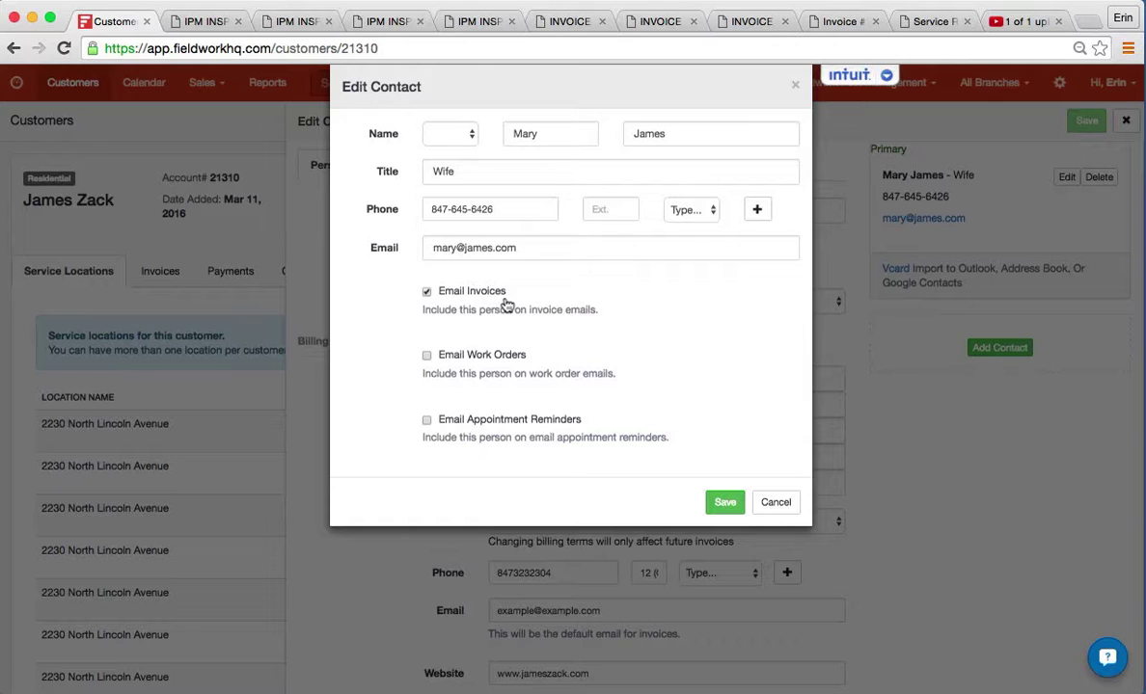
{"action": "left_click", "coordinate": [426, 356]}
{"action": "left_click", "coordinate": [428, 357]}
{"action": "left_click", "coordinate": [726, 503]}
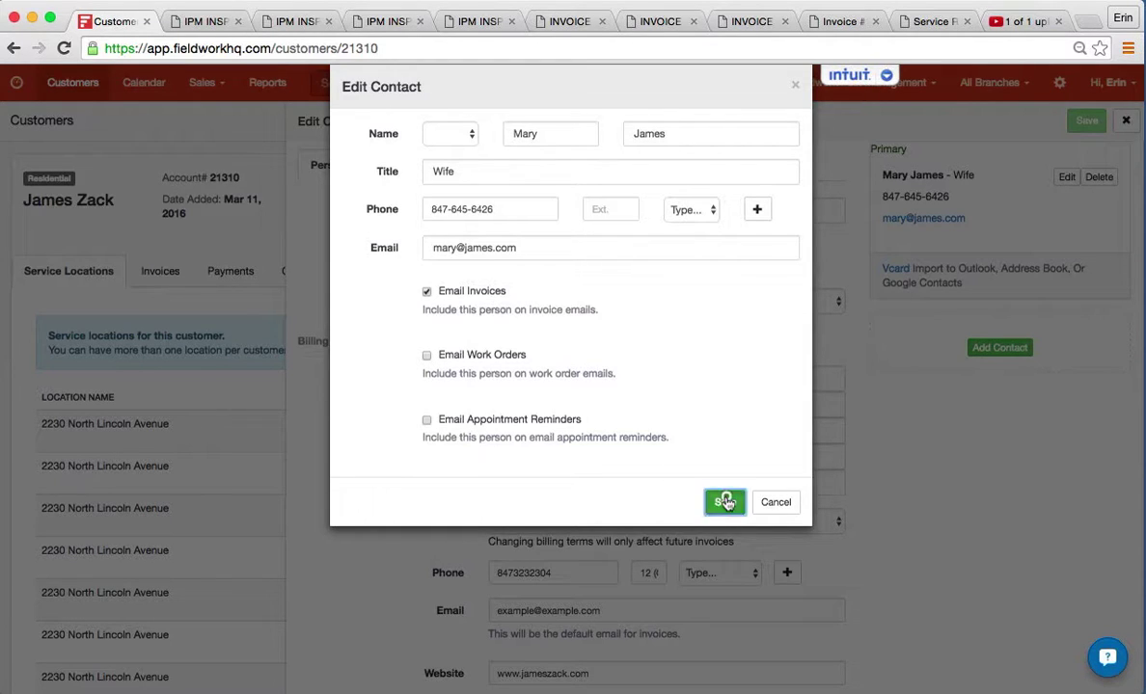
Save the edited customer record, keeping its unsaved changes
{"action": "left_click", "coordinate": [1127, 120]}
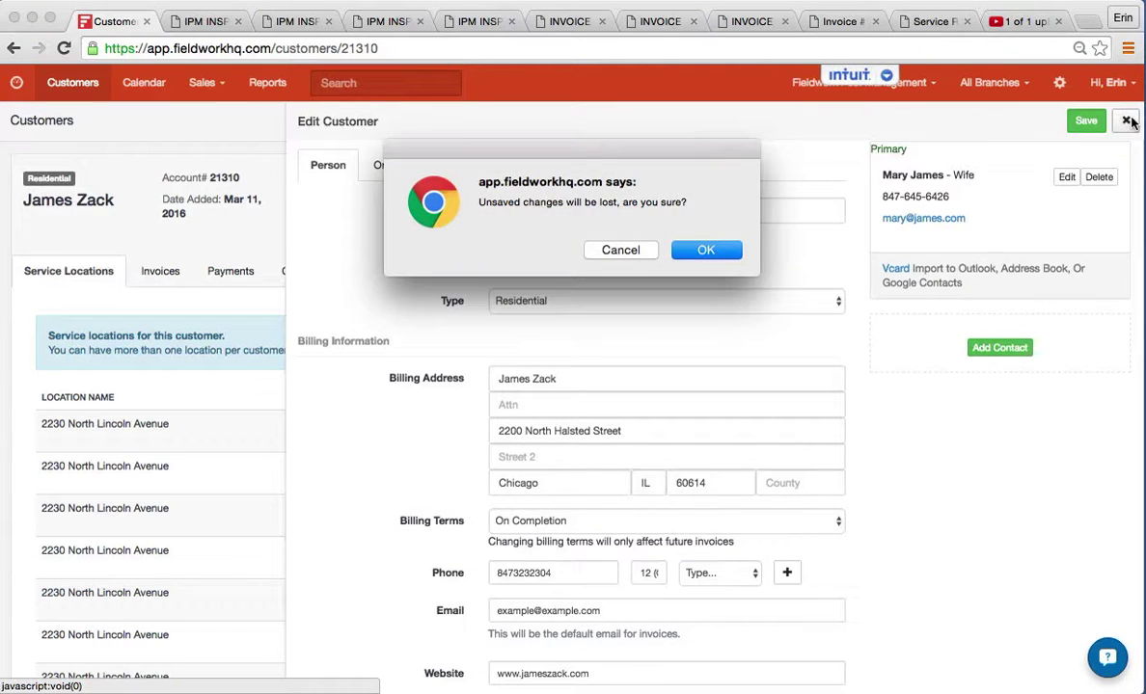
{"action": "left_click", "coordinate": [622, 252]}
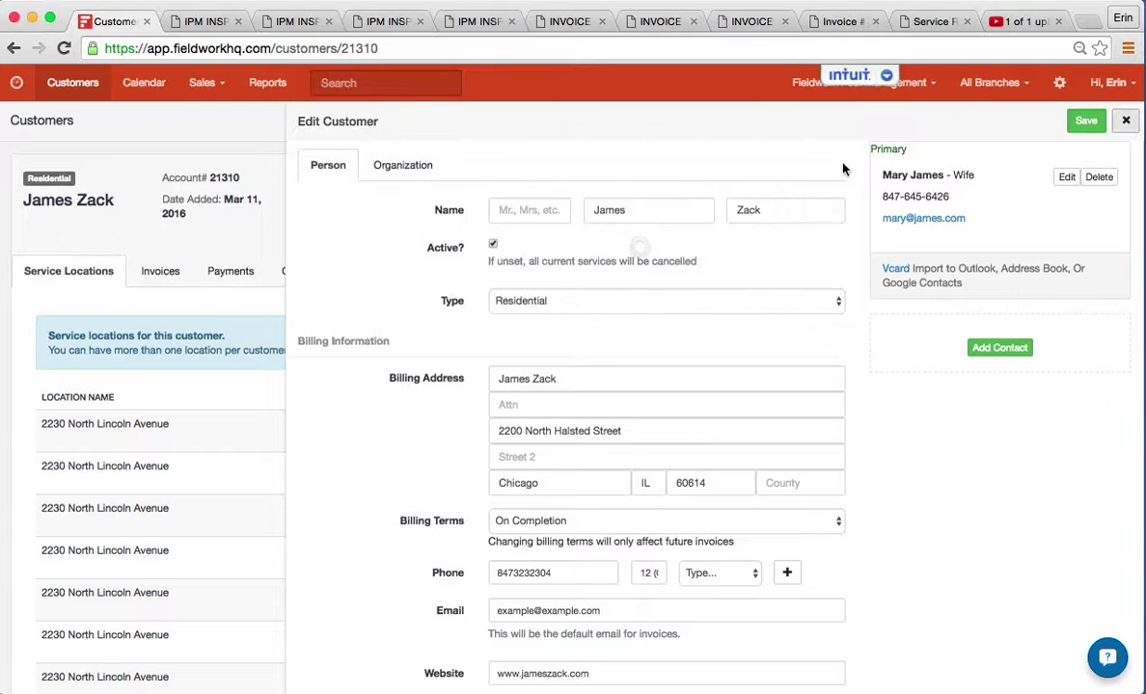
{"action": "left_click", "coordinate": [1086, 120]}
Open the company's invoice settings and examine the option for sending new invoices to customers automatically
{"action": "left_click", "coordinate": [1060, 82]}
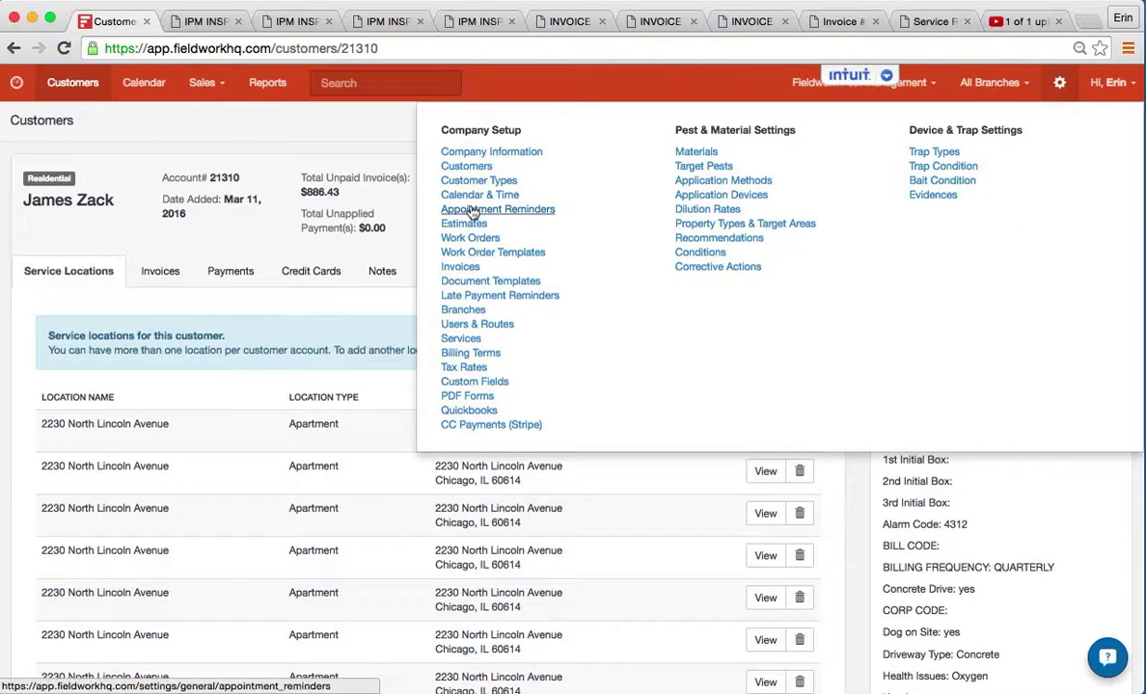
{"action": "left_click", "coordinate": [455, 270]}
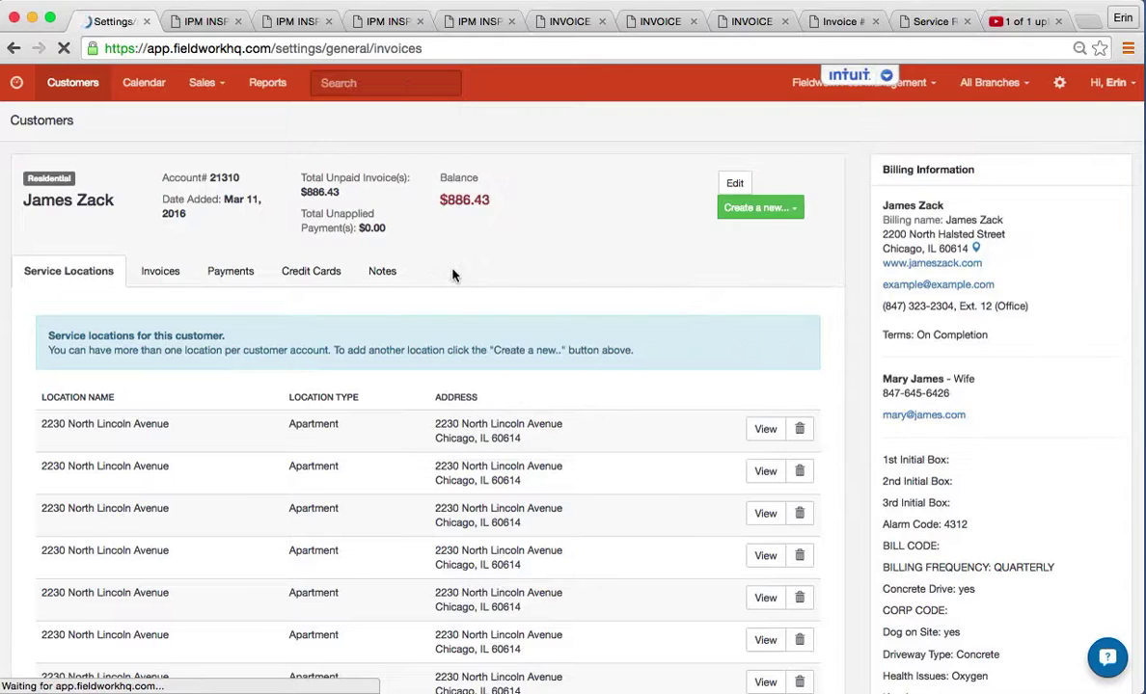
{"action": "scroll", "coordinate": [488, 500], "scroll_direction": "down", "scroll_amount": 5}
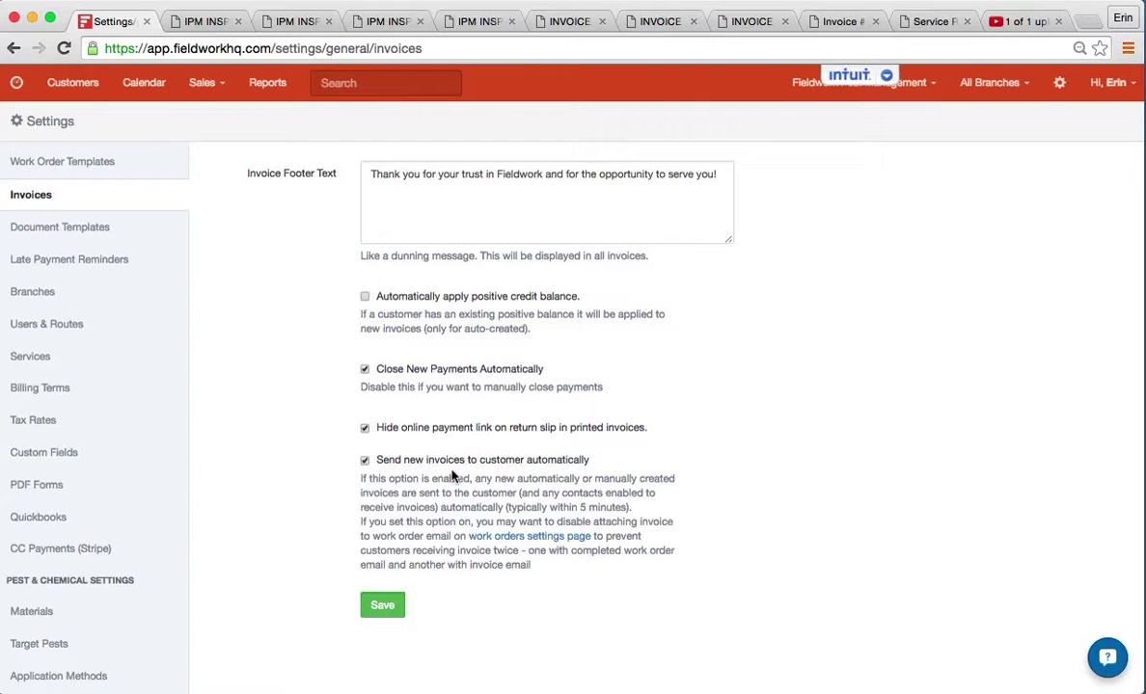
Find the customer by last name and check the email on the billing information and on the first service location
{"action": "left_click", "coordinate": [203, 85]}
{"action": "left_click", "coordinate": [343, 83]}
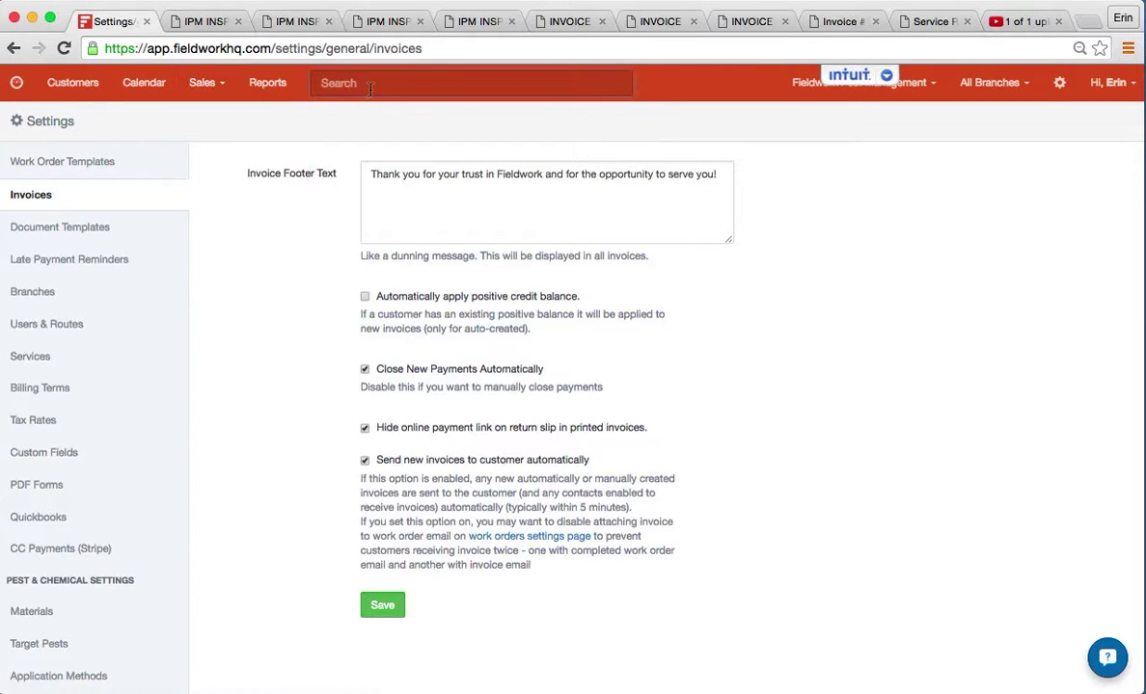
{"action": "type", "text": "za"}
{"action": "key", "text": "Down"}
{"action": "key", "text": "Return"}
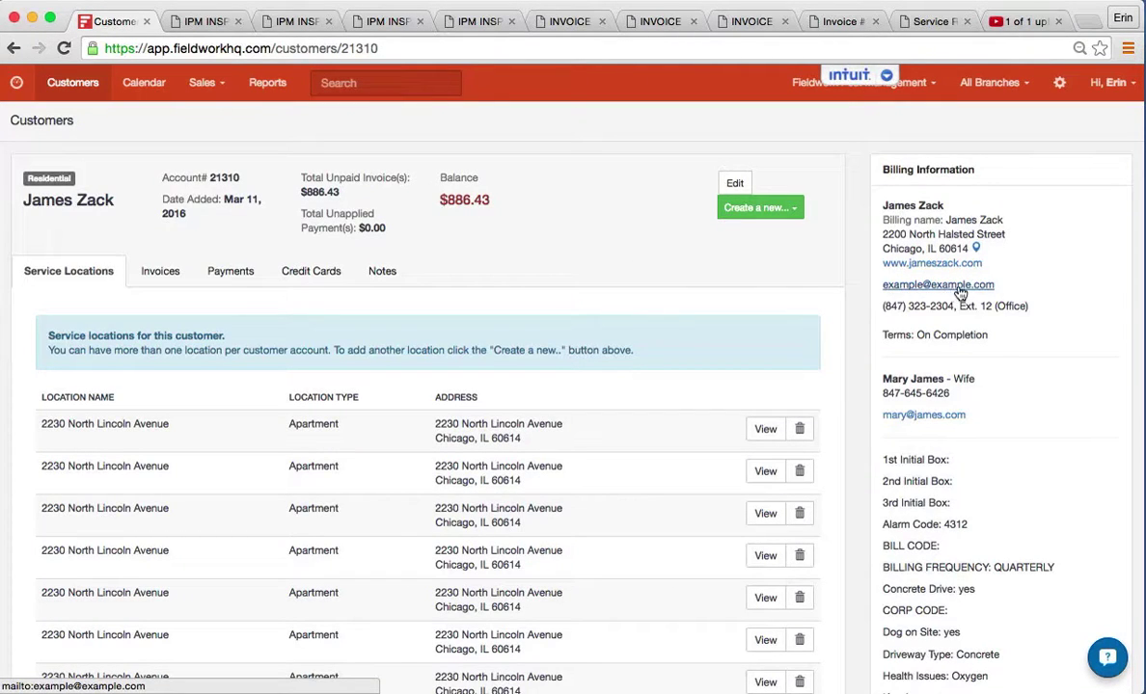
{"action": "left_click", "coordinate": [597, 446]}
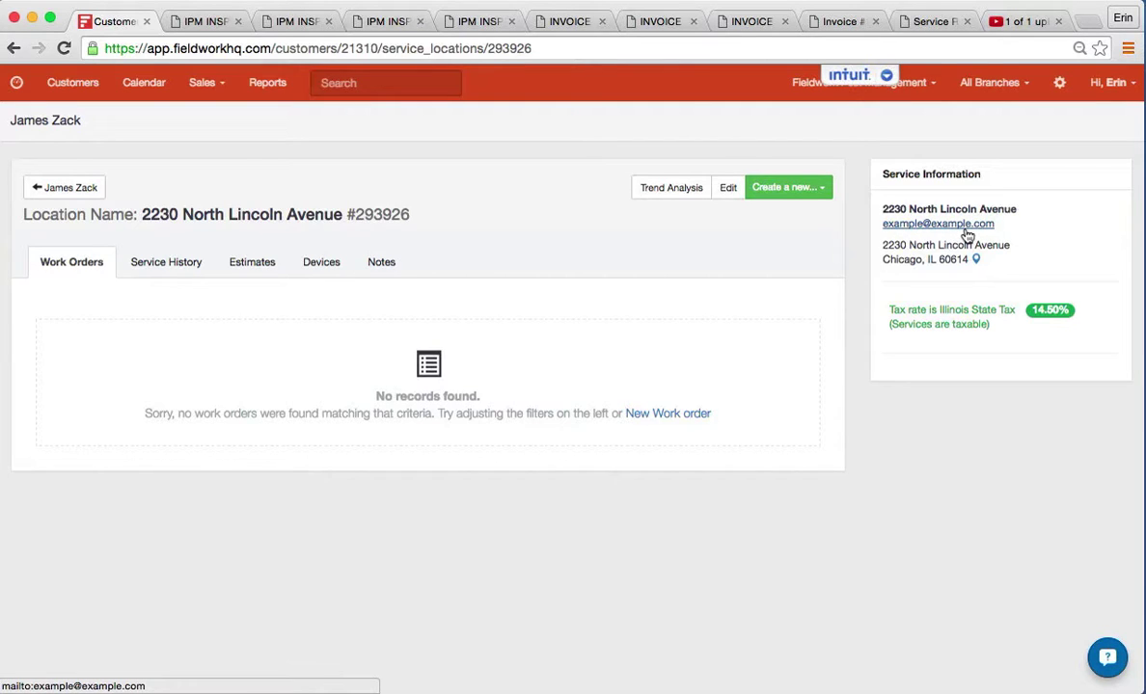
{"action": "left_click", "coordinate": [64, 187]}
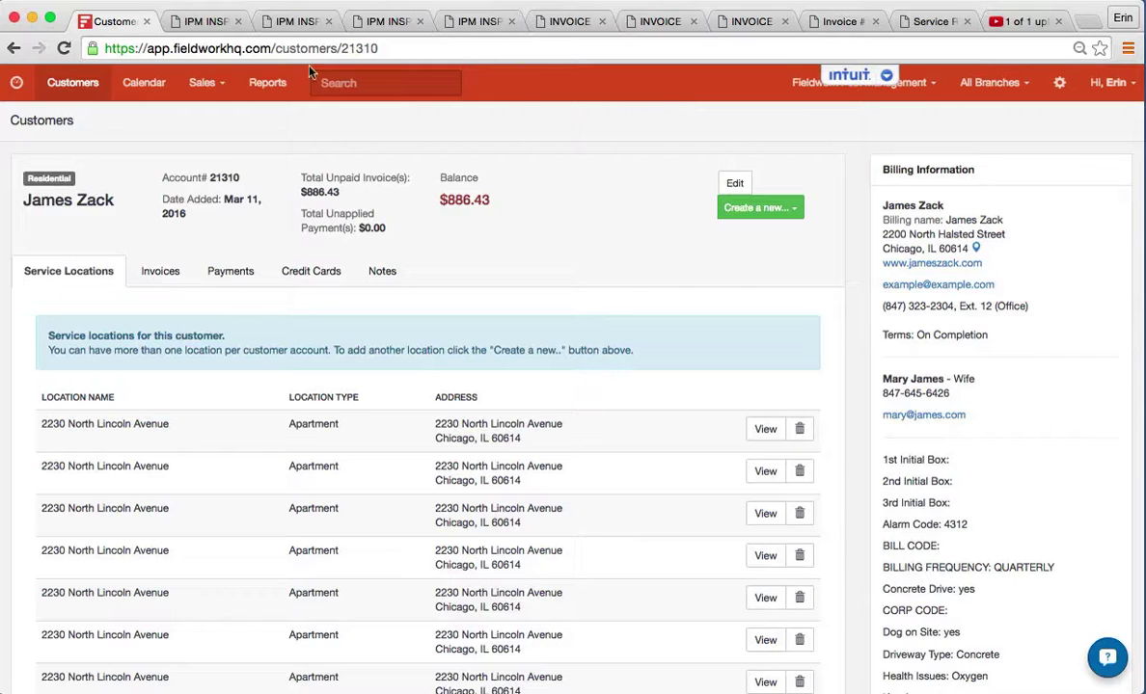
Compare the IPM Inspection and Service Report document template previews, and return to the customer's record
{"action": "left_click", "coordinate": [232, 27]}
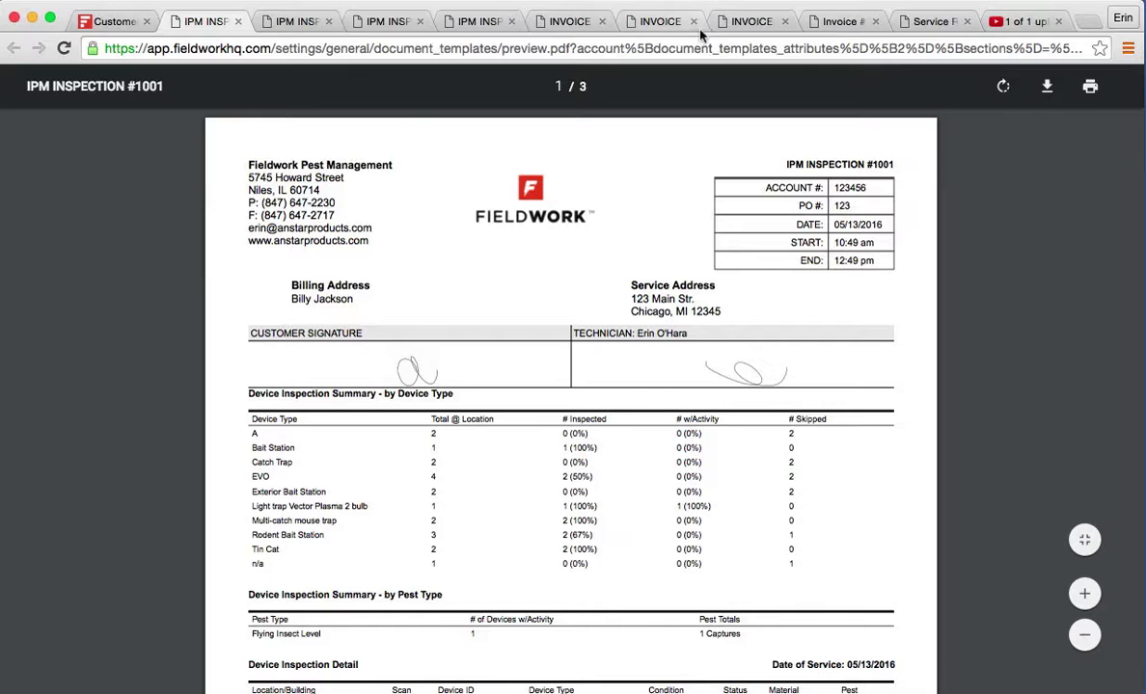
{"action": "left_click", "coordinate": [924, 21]}
{"action": "scroll", "coordinate": [521, 495], "scroll_direction": "down", "scroll_amount": 5}
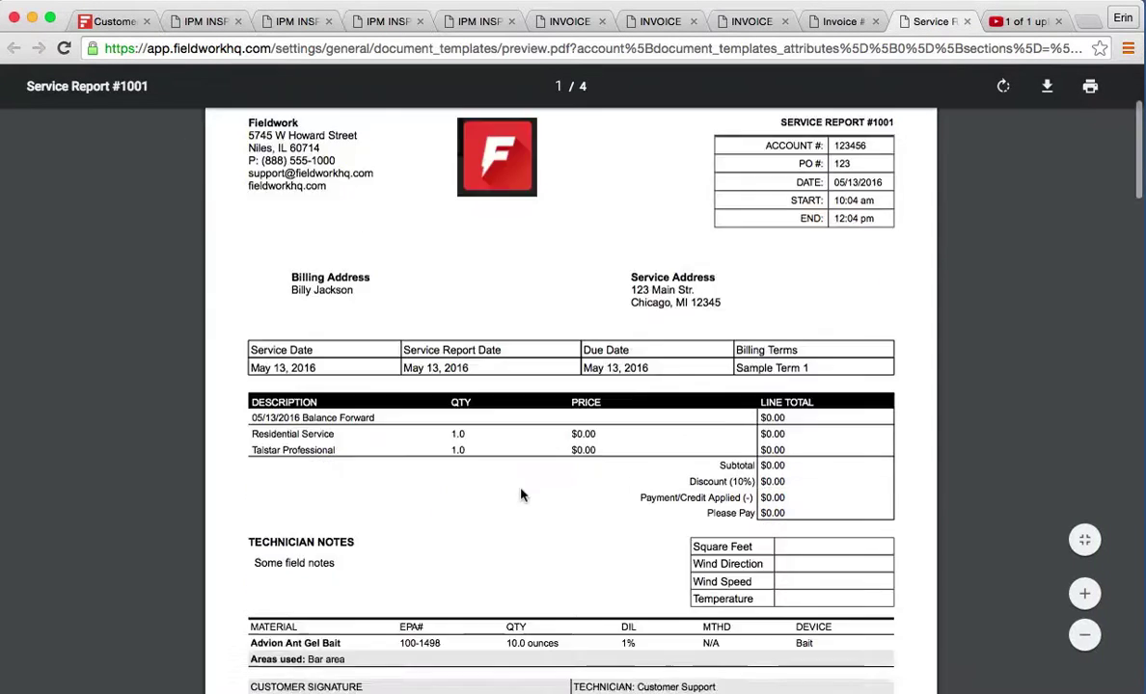
{"action": "scroll", "coordinate": [520, 495], "scroll_direction": "up", "scroll_amount": 5}
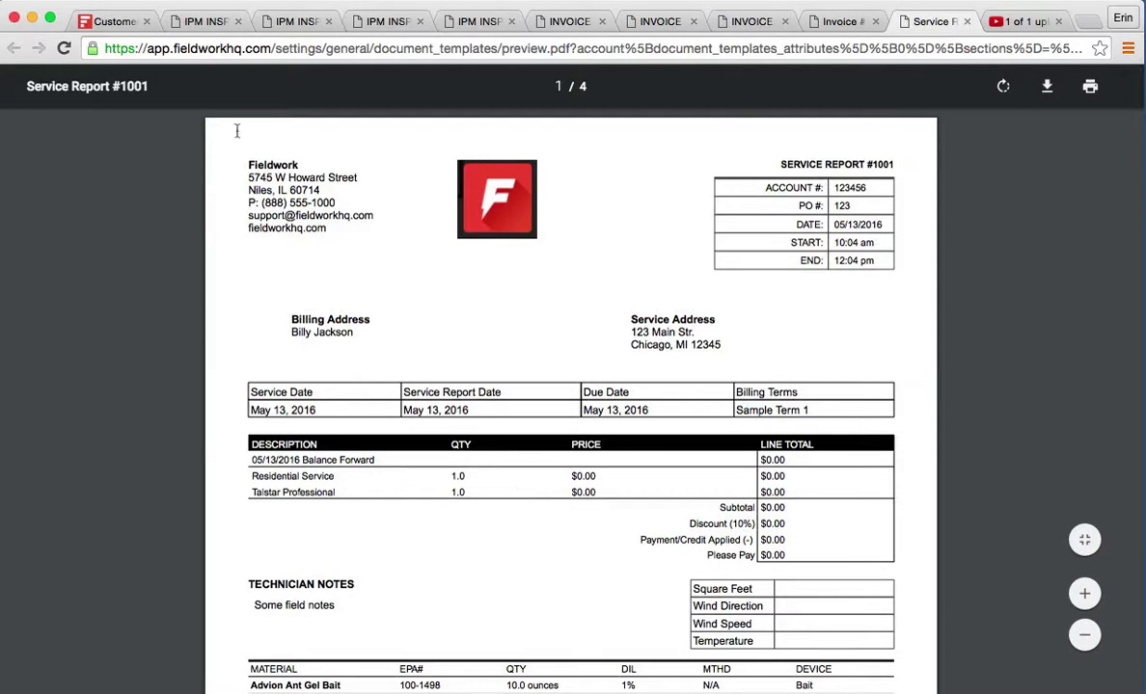
{"action": "left_click", "coordinate": [196, 23]}
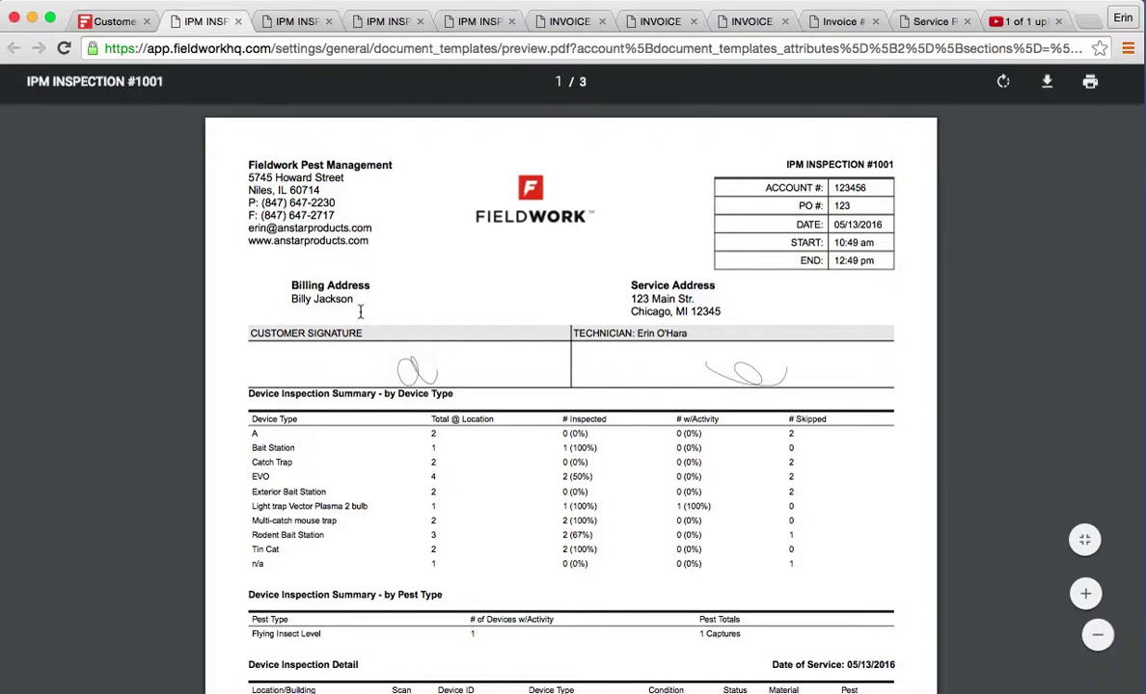
{"action": "left_click", "coordinate": [110, 21]}
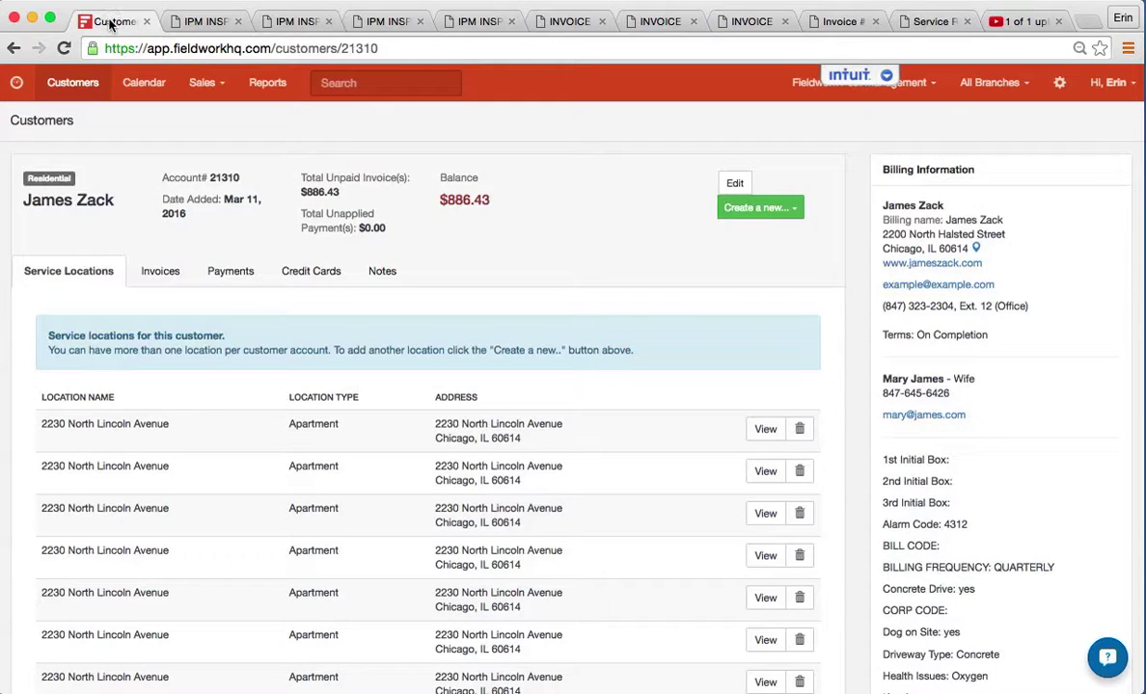
Open the customer's paid invoice dated May 13th 2016 for editing from the customer's invoice list
{"action": "left_click", "coordinate": [205, 85]}
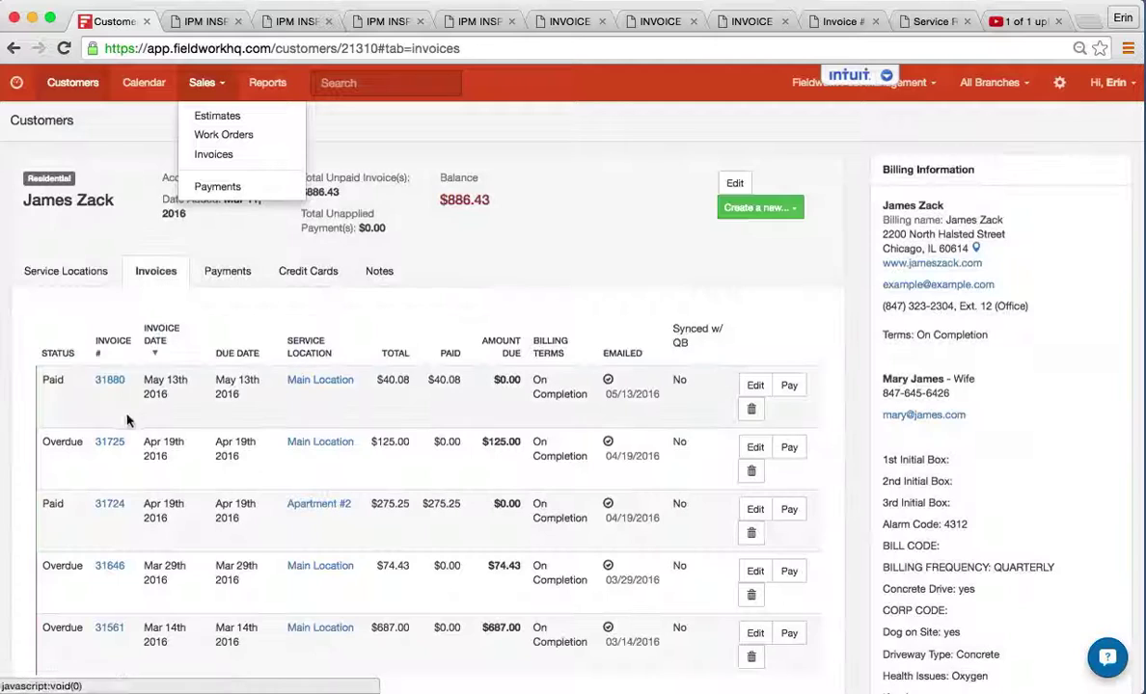
{"action": "left_click", "coordinate": [755, 386]}
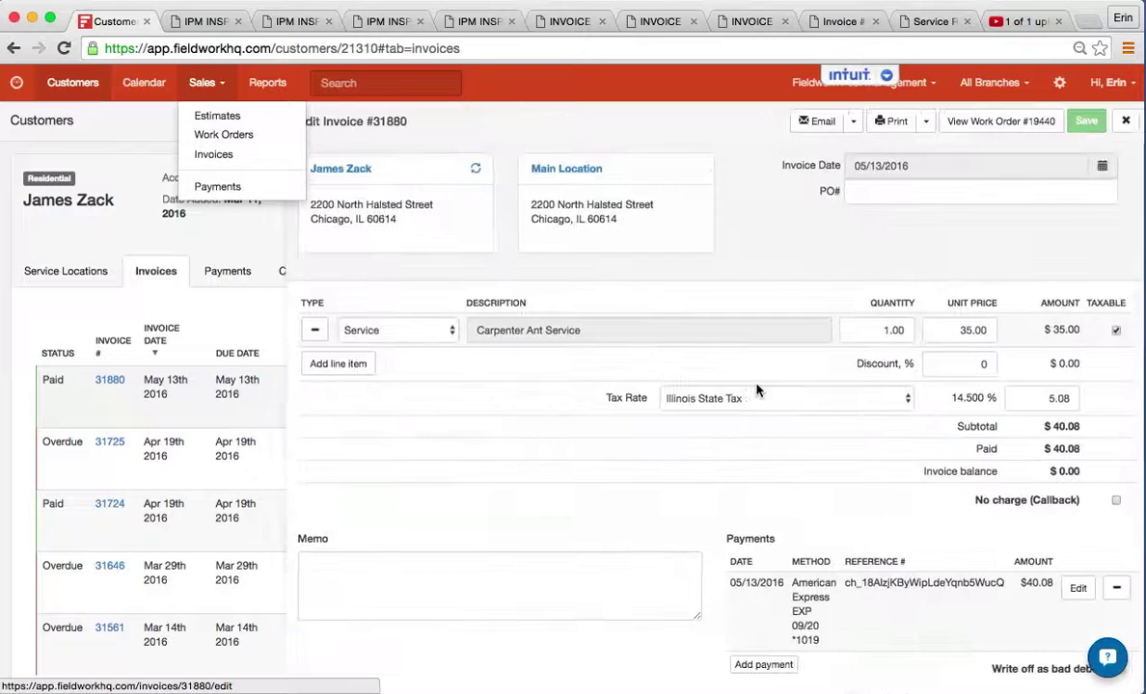